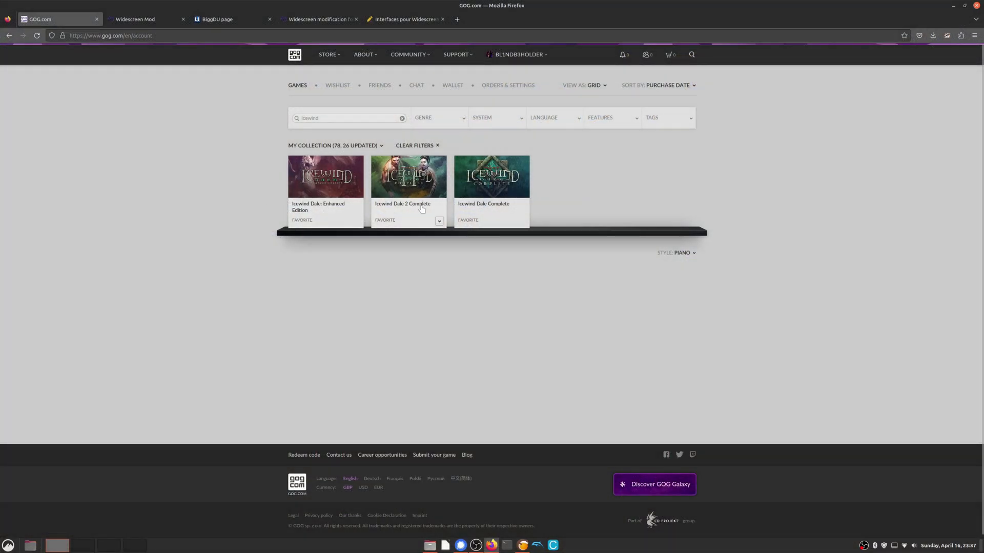
Step: Save the Icewind Dale 2 Complete offline backup installer from GOG.com to Downloads
click(405, 202)
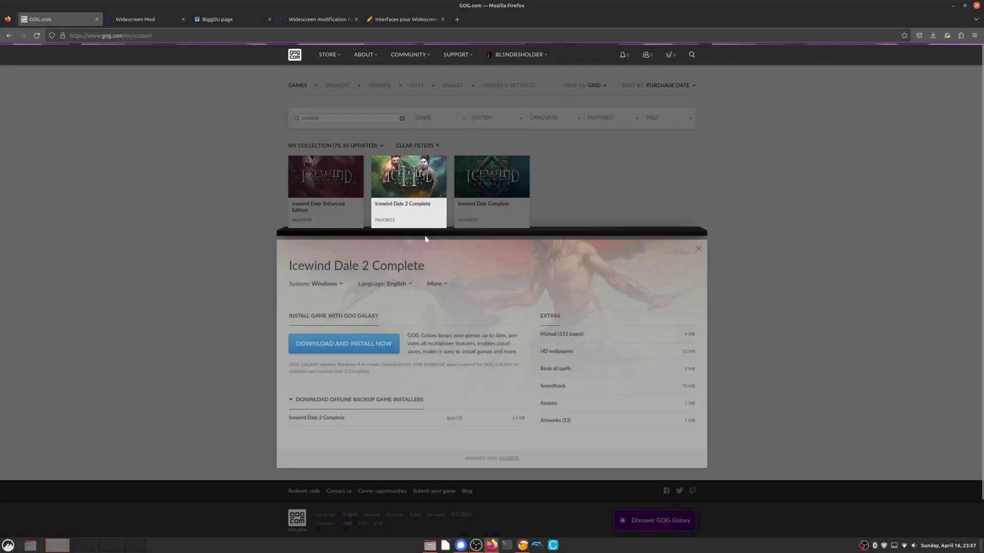
click(368, 420)
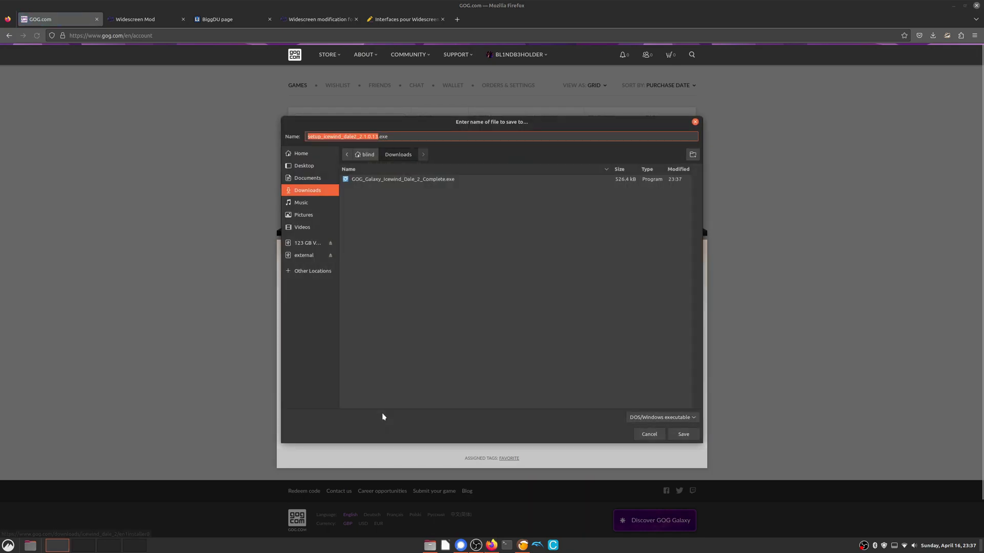
click(685, 435)
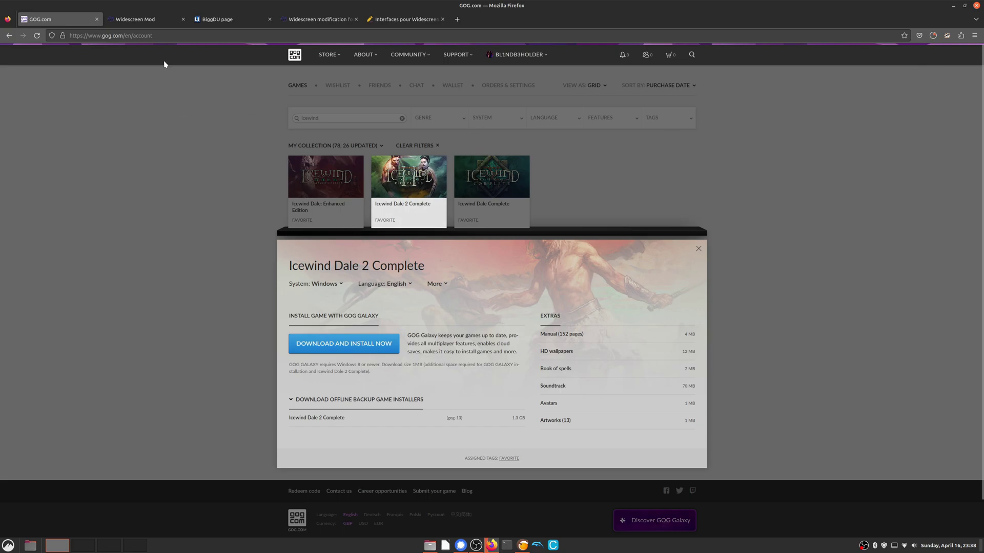
click(139, 19)
Step: From the Interfaces pour Widescreen page, save IWD2 GUI Fix_1.04c.7z from MediaFire to Downloads
click(190, 33)
key(shift+Home)
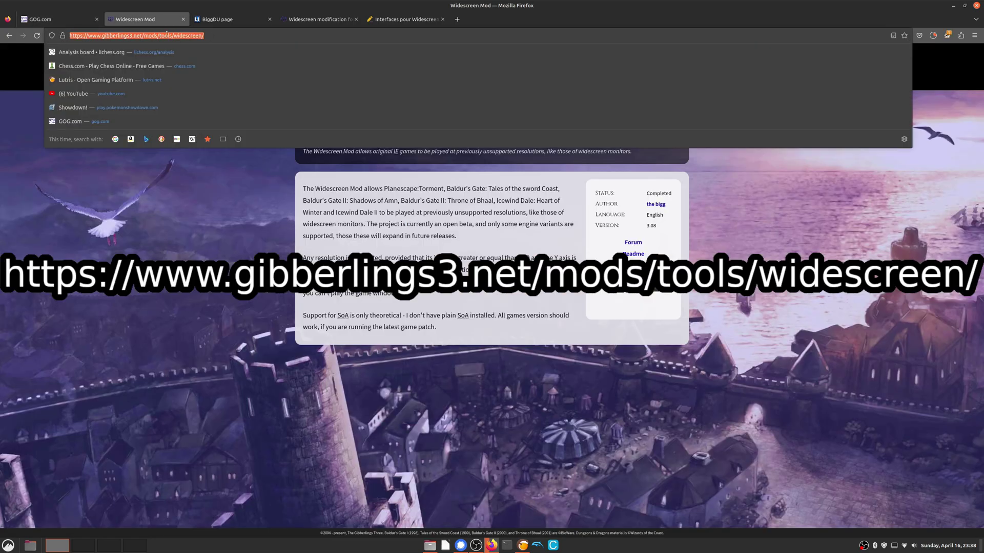
key(ctrl+Tab)
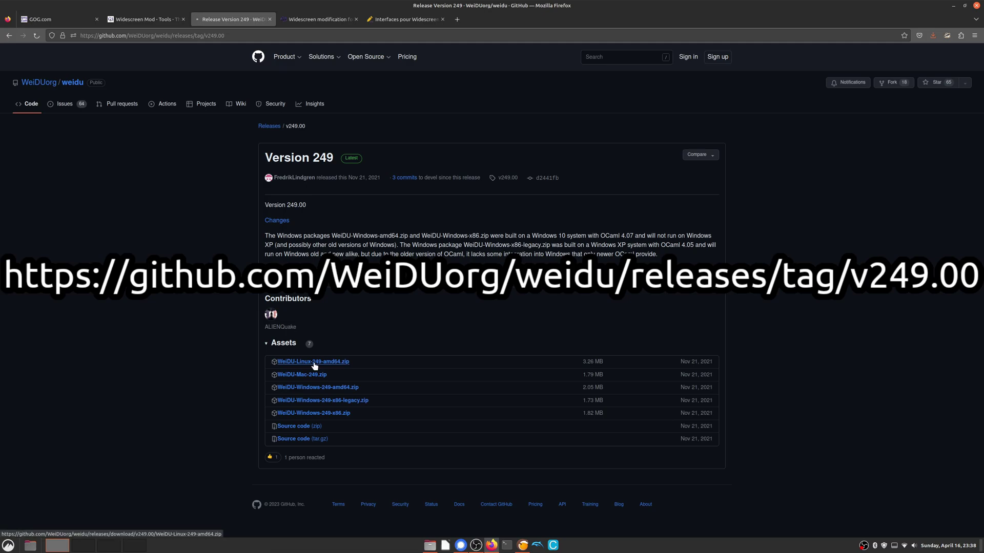
key(ctrl+Tab)
key(ctrl+Tab)
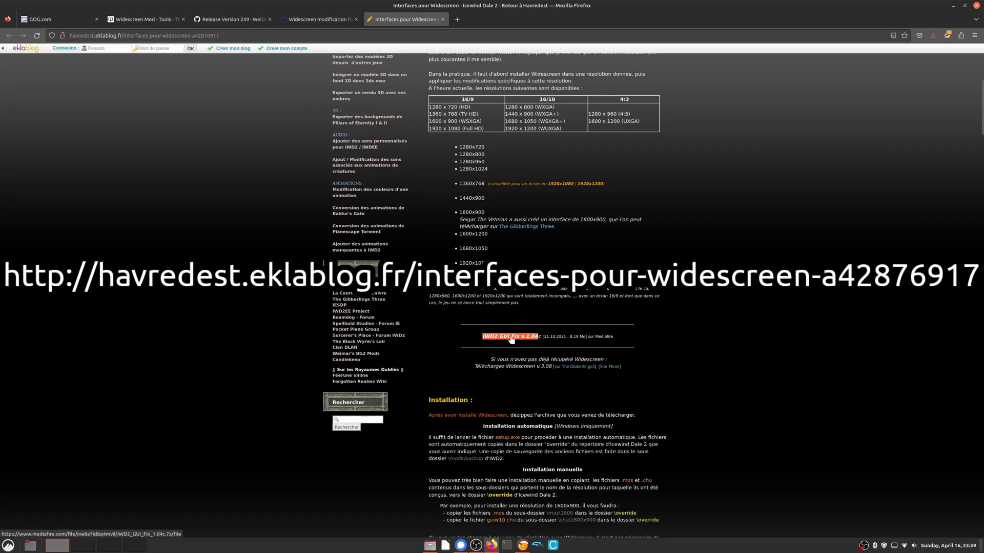
click(538, 337)
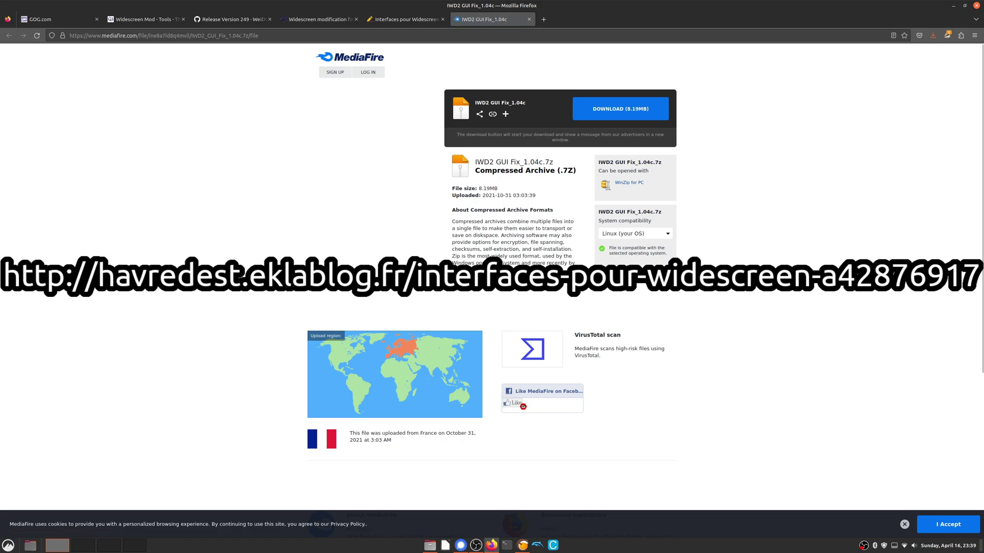
click(609, 113)
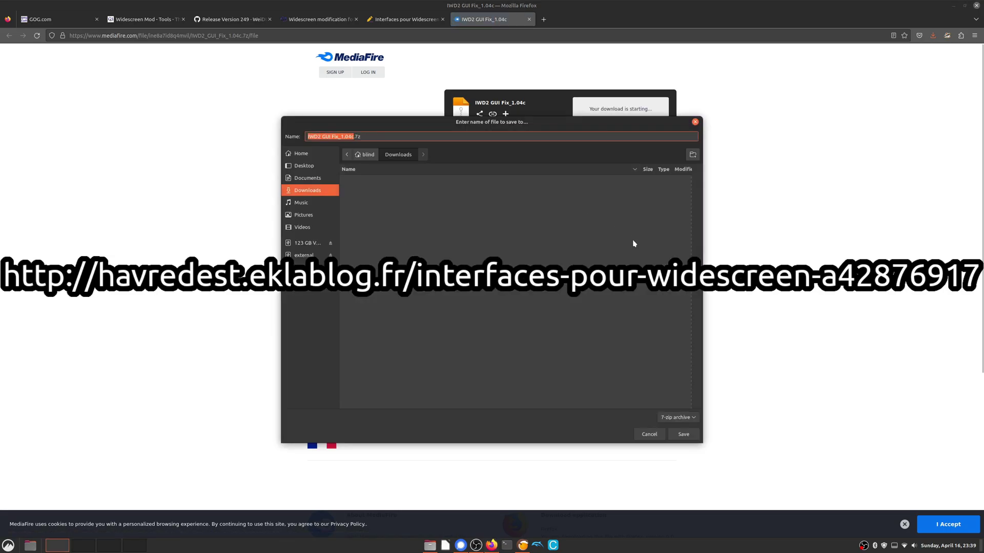
click(685, 434)
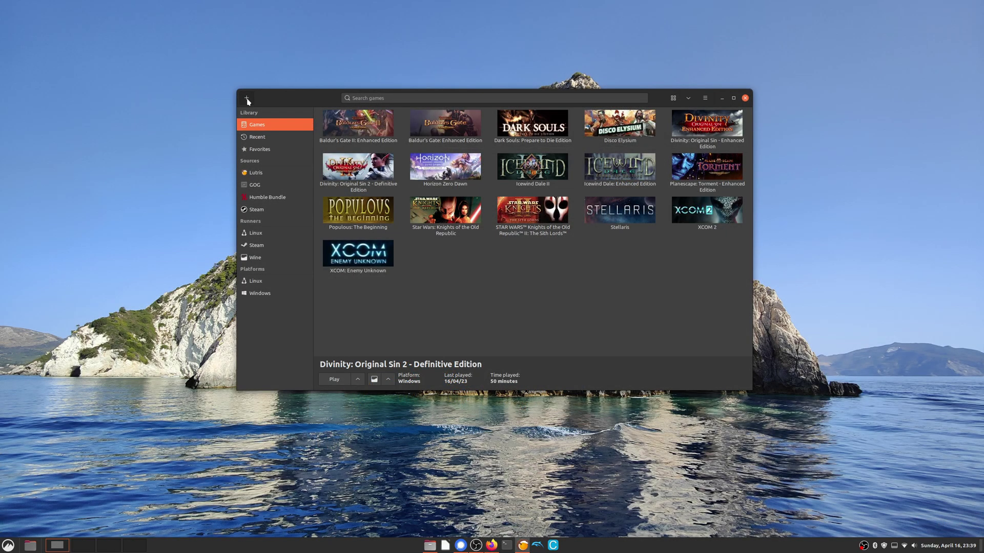
click(247, 99)
Step: Name the new game 'Icewind Dale II (Guide)', using the Wine runner and release year 2002
text(Icewind Dale II)
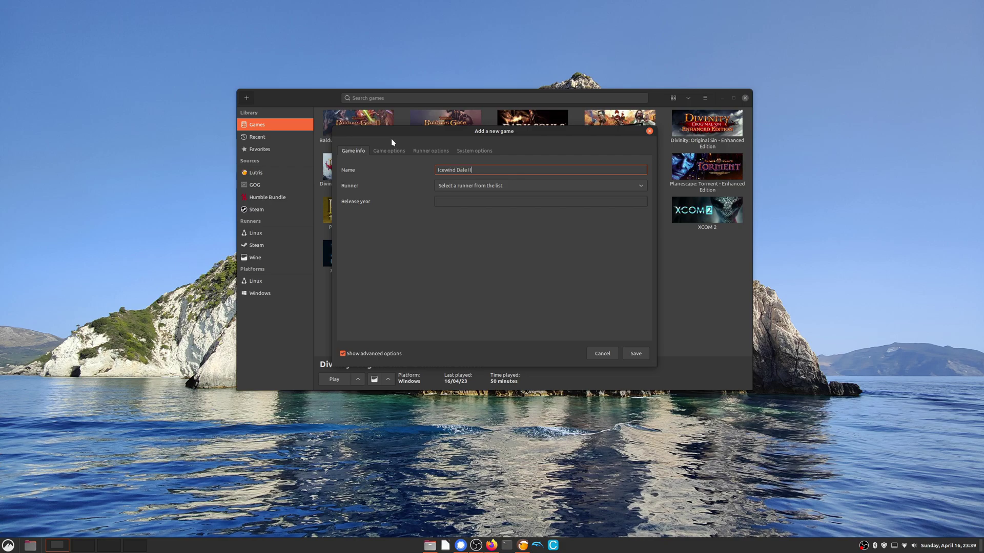
text( (Guide)
click(466, 185)
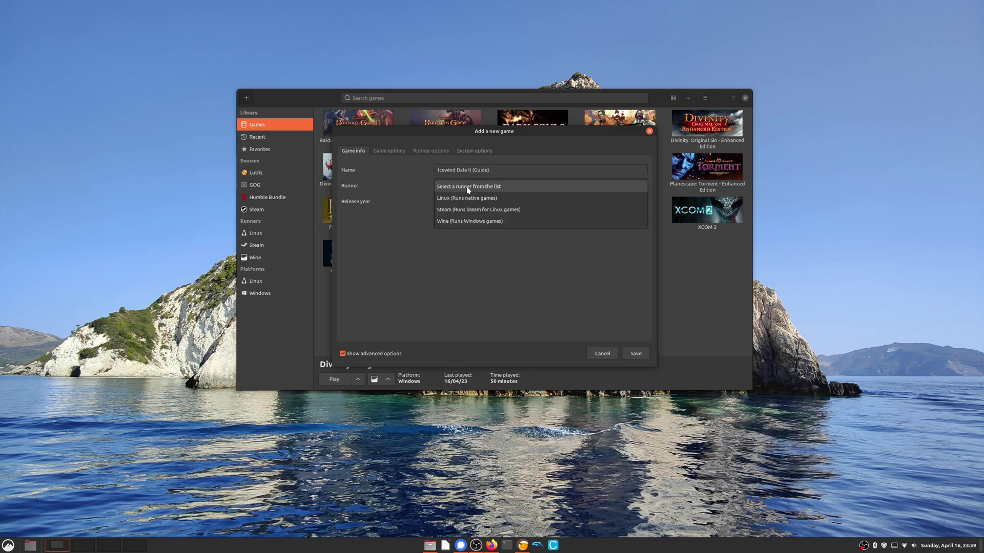
click(457, 221)
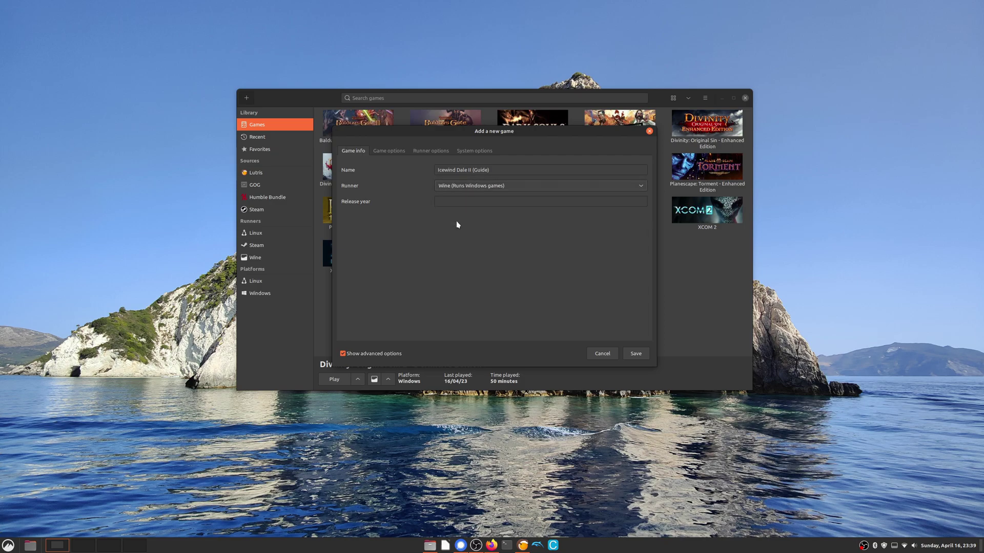
click(453, 201)
text(2002)
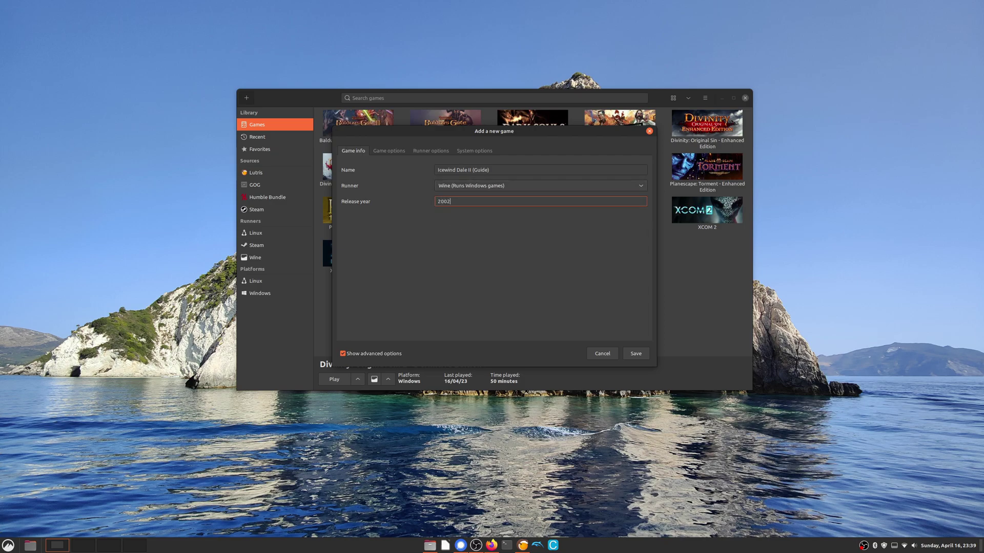
Step: Set the Wine prefix to a newly created ~/Games/IWDGUIDE folder
click(403, 151)
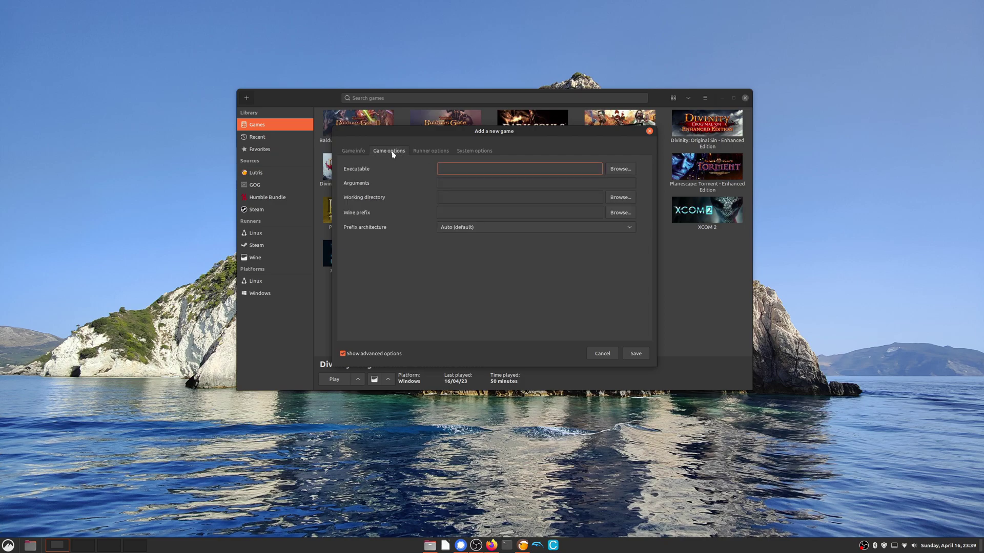
click(619, 212)
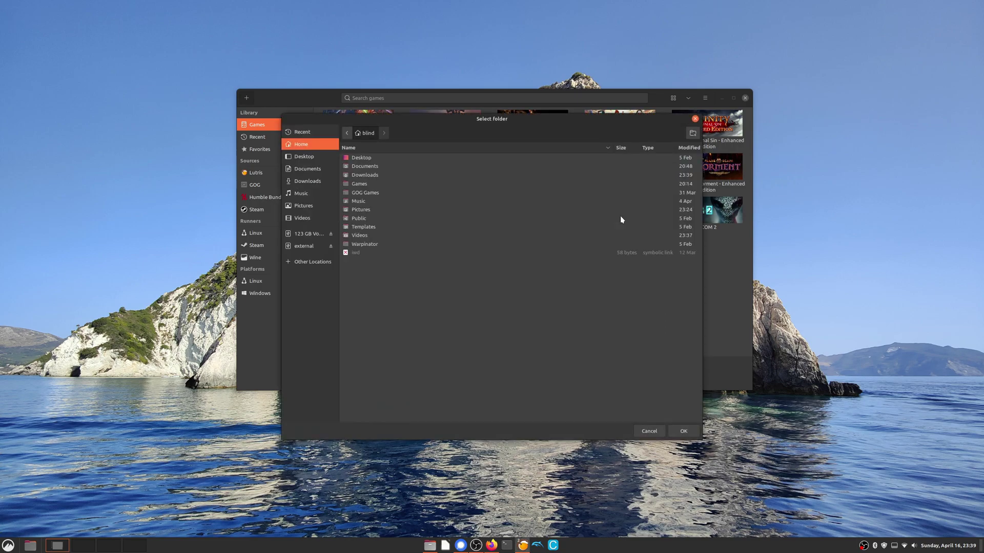
double_click(365, 185)
click(692, 132)
text(IWDGUID)
key(Return)
click(681, 430)
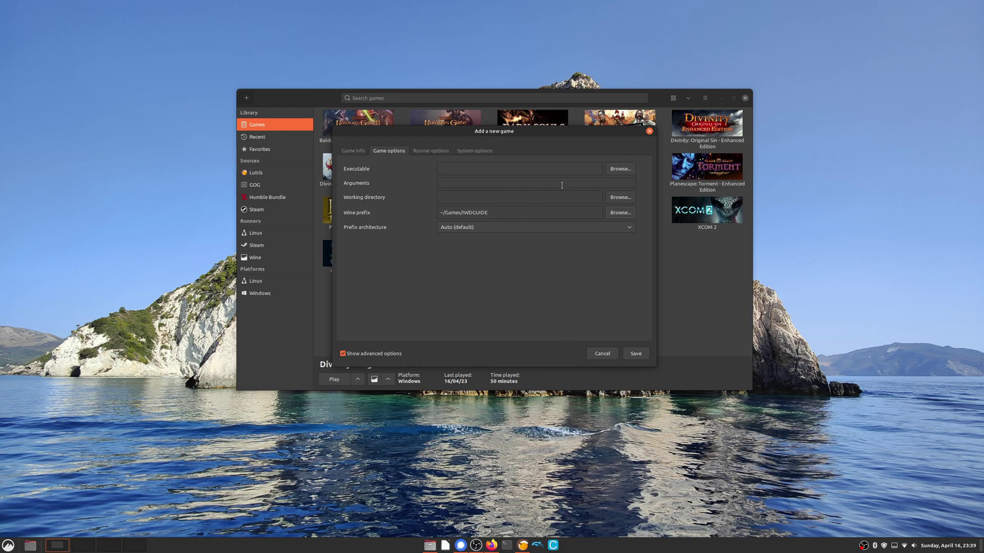
Step: Set the executable to setup_icewind_dale2_2.1.0.13.exe from Downloads and save the game
click(620, 169)
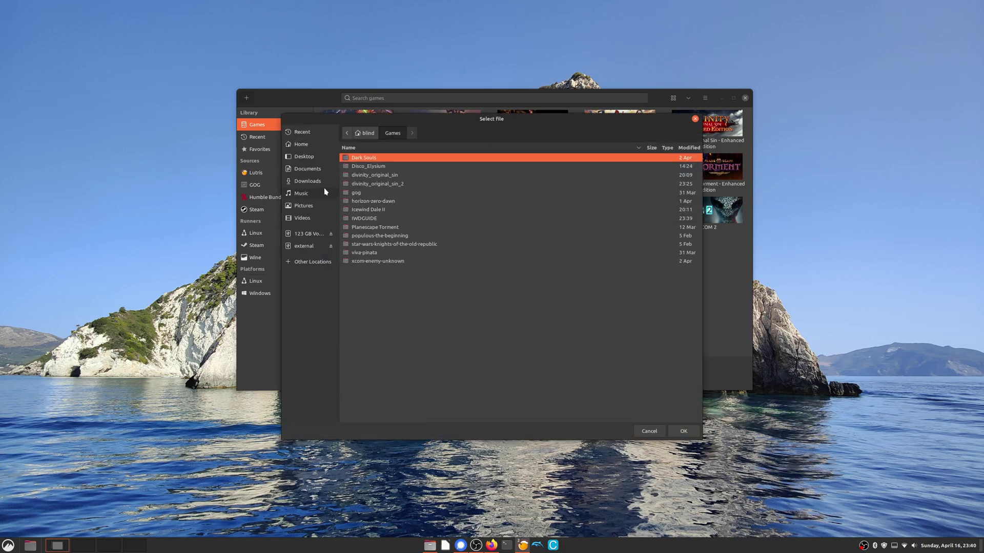
click(309, 184)
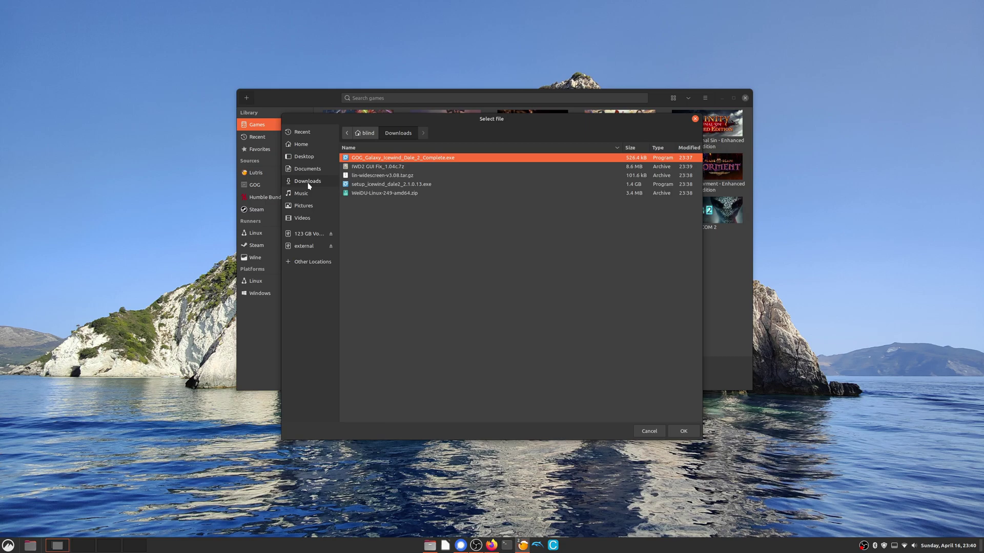
click(396, 184)
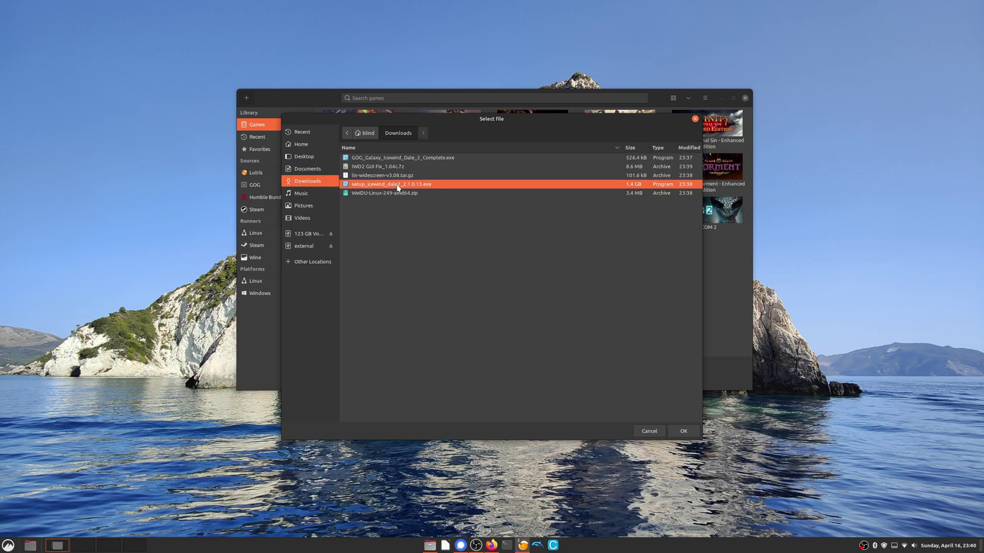
key(Return)
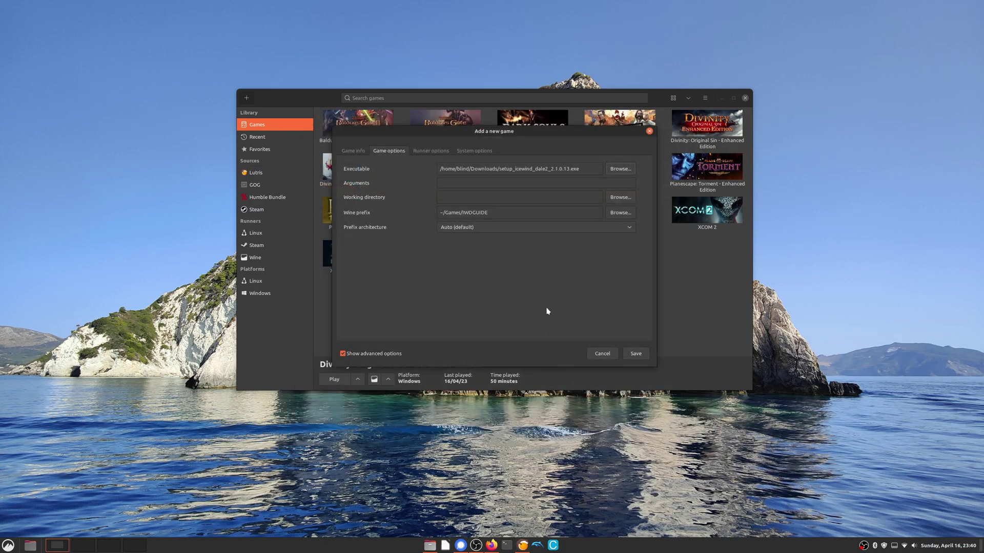
click(430, 154)
click(474, 150)
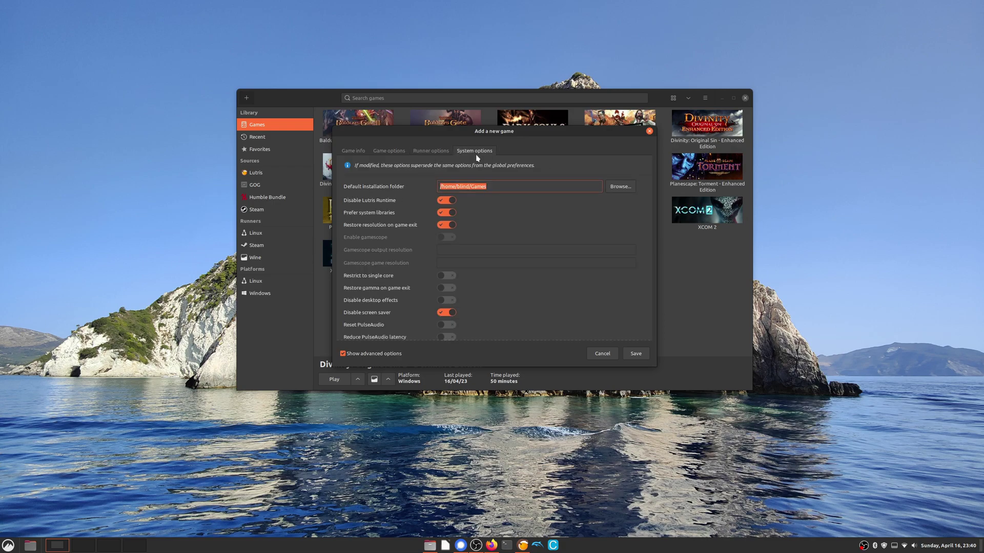
click(636, 353)
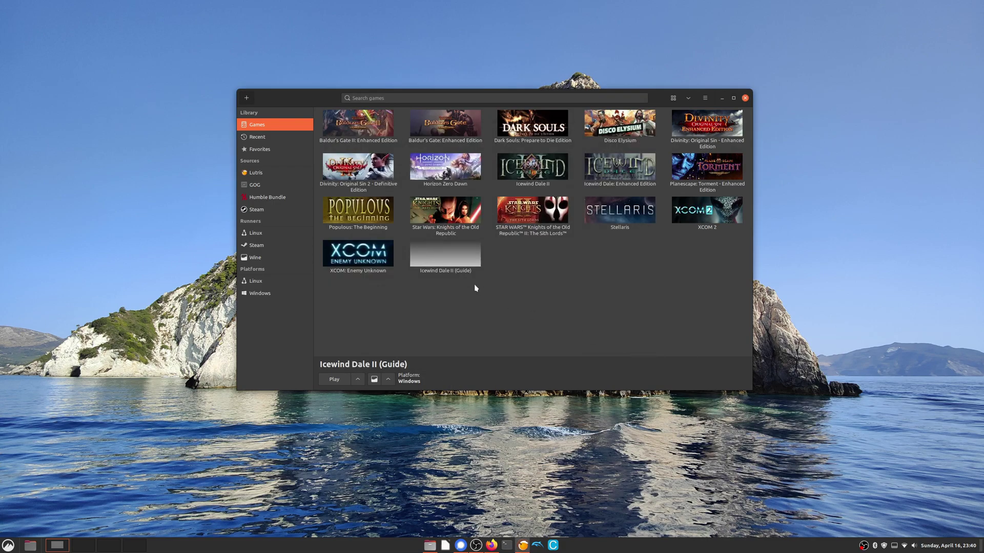
click(455, 271)
Step: In the game's Wine configuration, set the Windows version to Windows XP
click(388, 379)
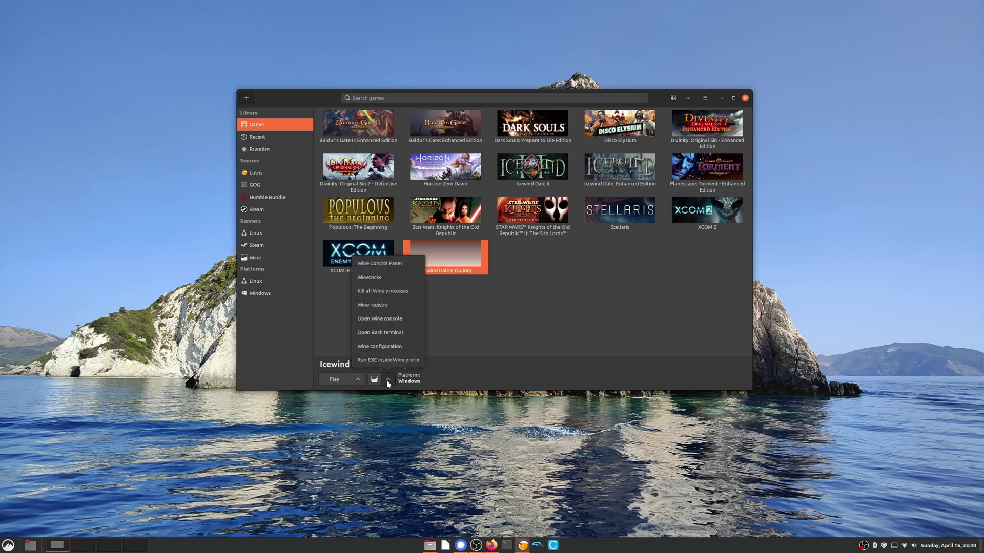
click(383, 347)
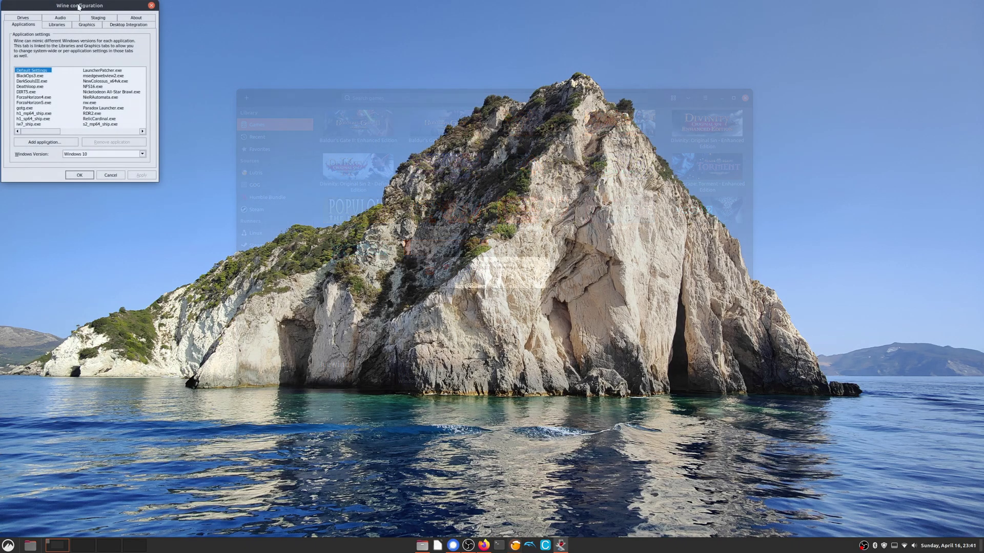
drag(185, 37, 486, 120)
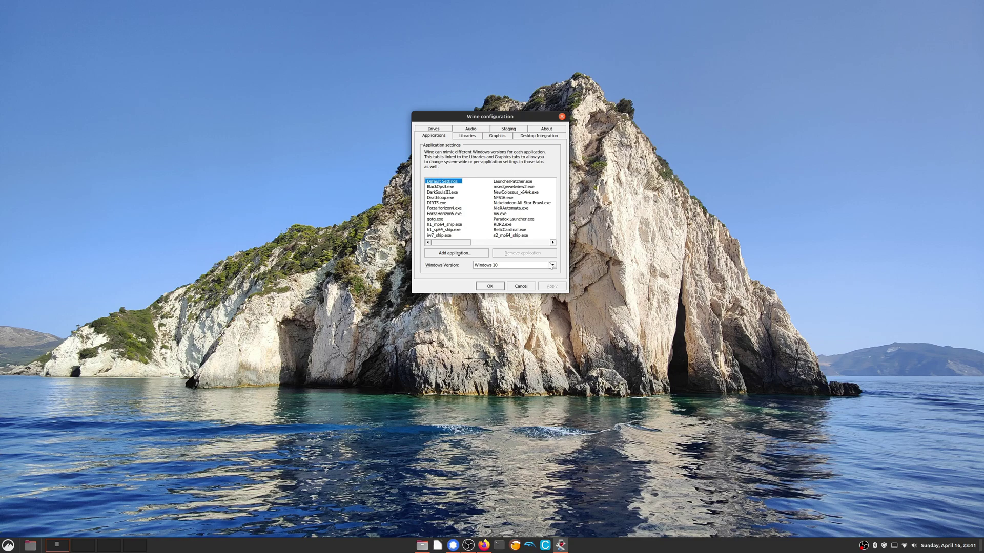
click(552, 265)
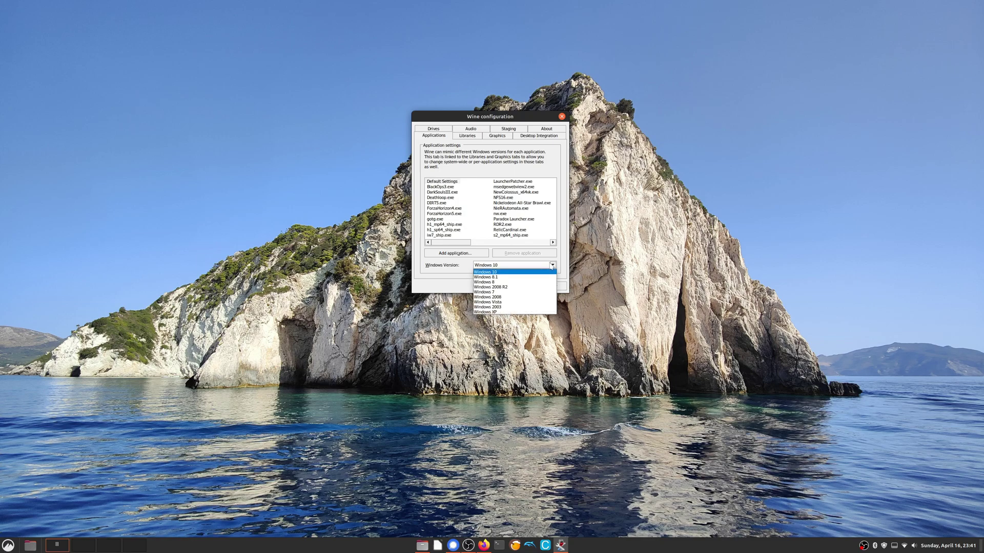
click(505, 312)
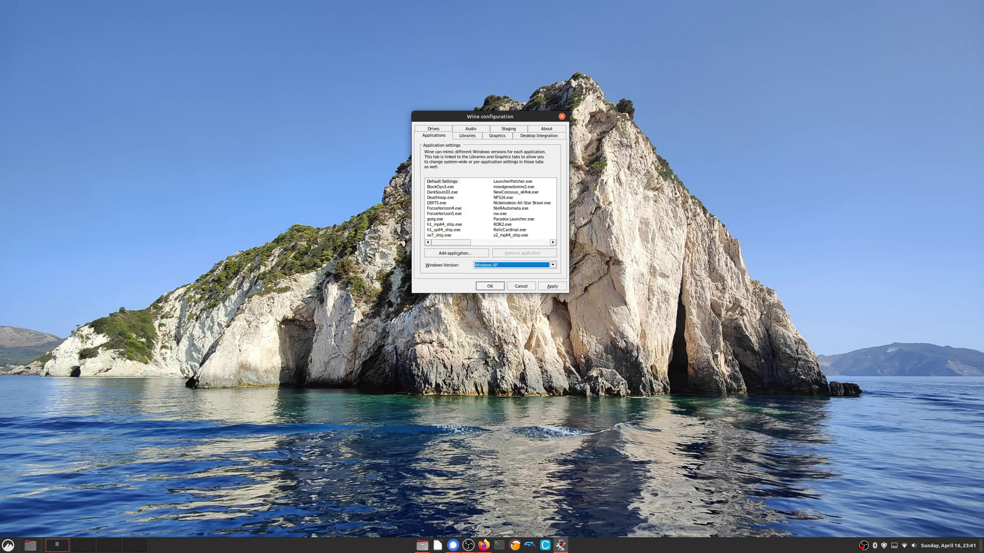
Step: Disable CSMT on the Staging tab, then apply and save the configuration
click(508, 129)
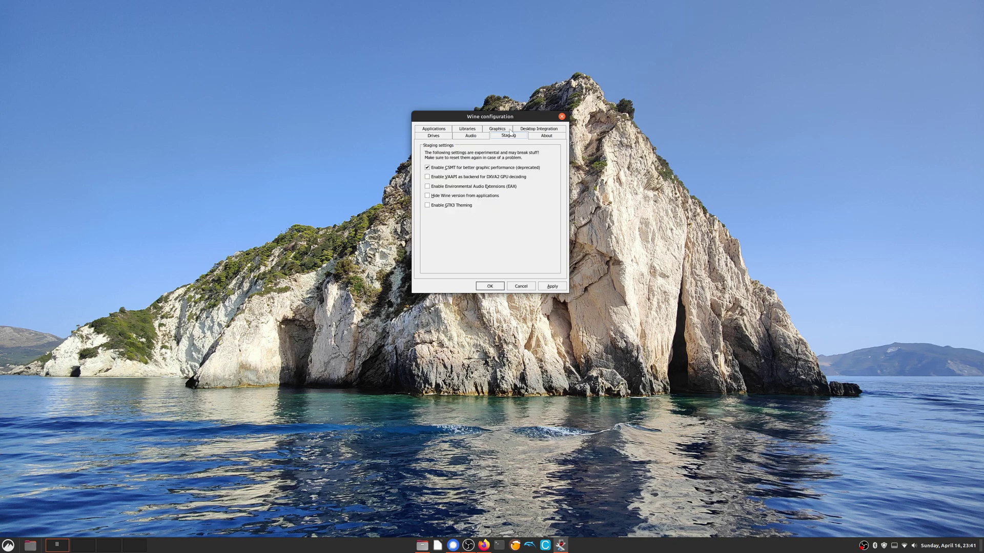
click(428, 168)
click(552, 287)
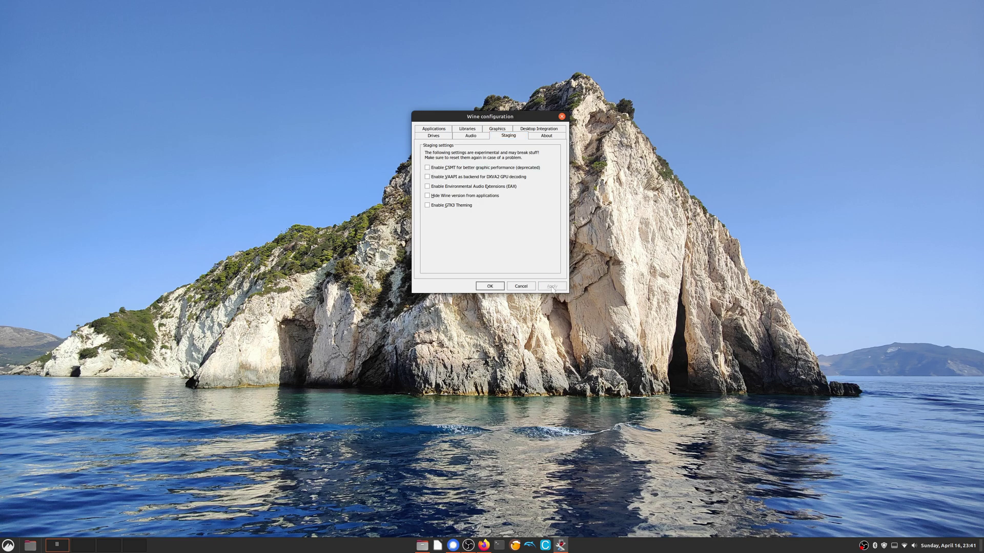
click(489, 286)
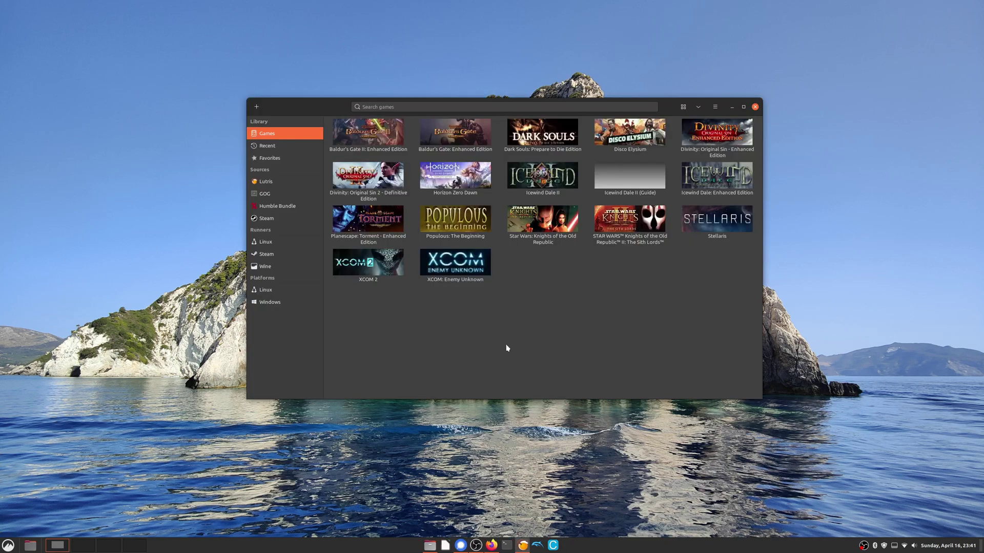
Step: Run the Icewind Dale II (Guide) installer to completion, then choose to move the game directory
double_click(618, 197)
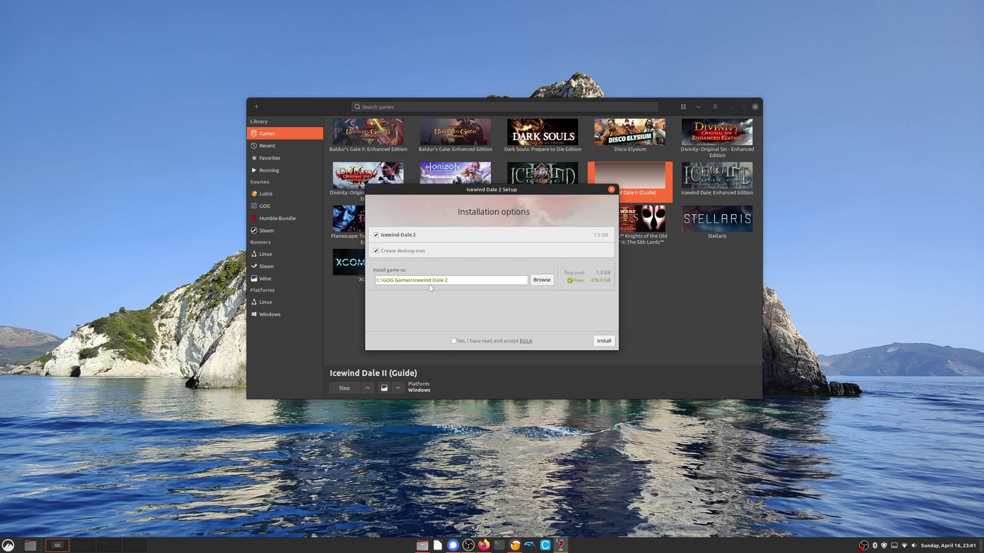
key(Return)
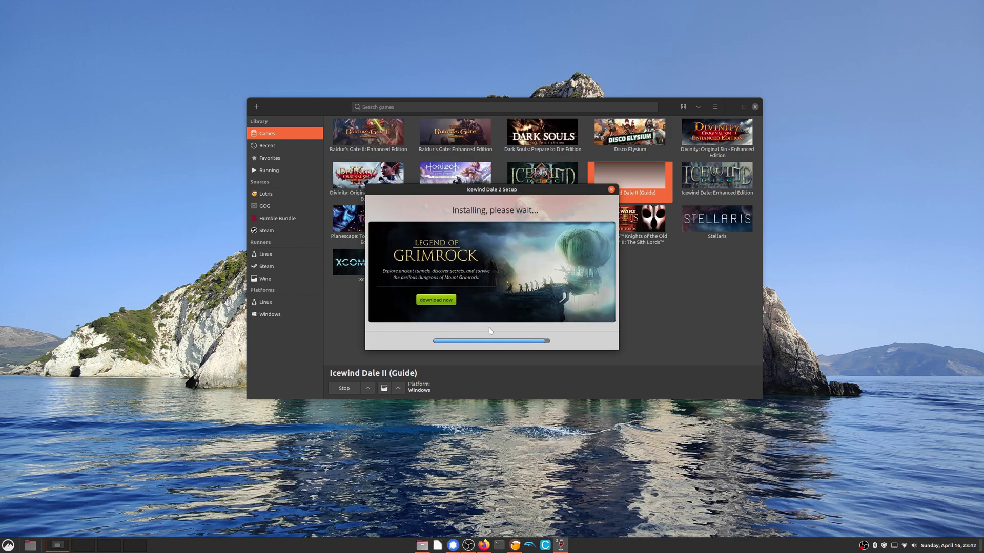
click(376, 343)
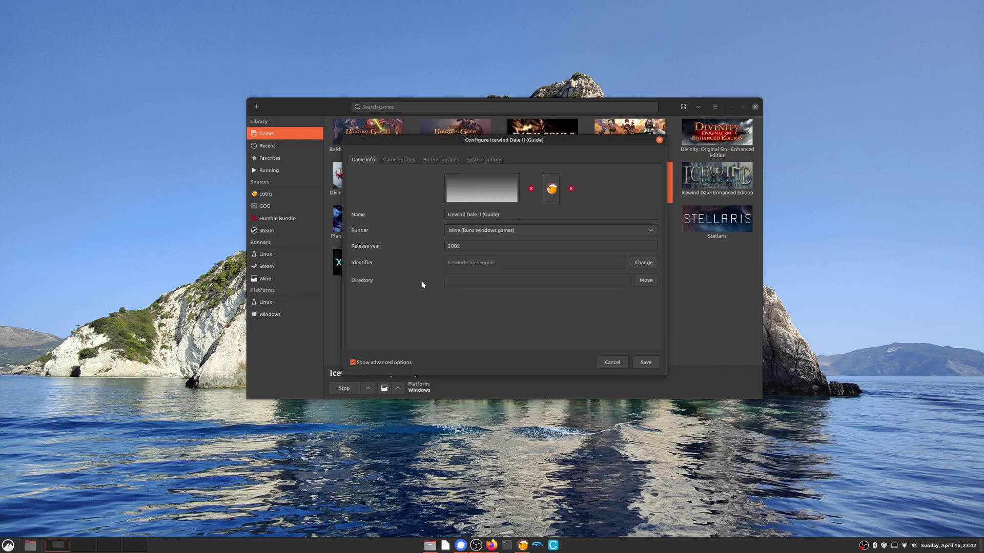
click(641, 280)
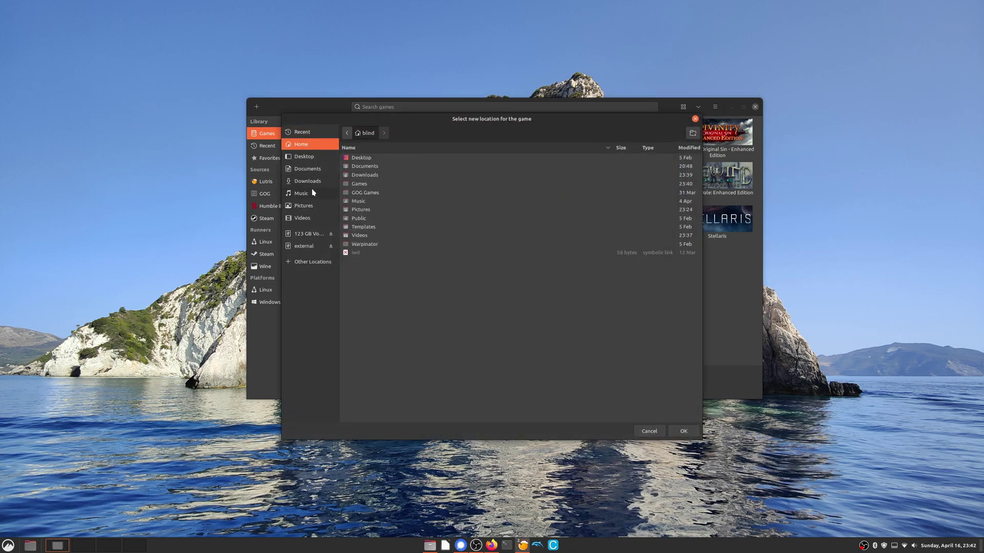
Step: Move the game into ~/Games/IWDGUIDE/drive_c/GOG Games
double_click(365, 186)
double_click(365, 218)
double_click(366, 166)
double_click(366, 157)
click(684, 431)
Step: Point the game's executable at the Icewind Dale 2 exe inside GOG Games
click(441, 160)
click(399, 159)
click(628, 178)
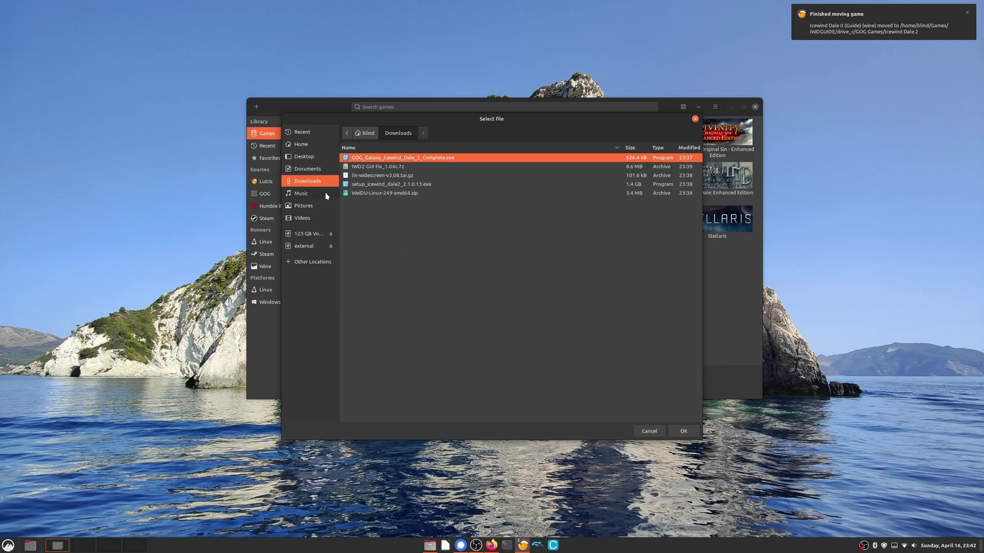
click(301, 144)
double_click(376, 186)
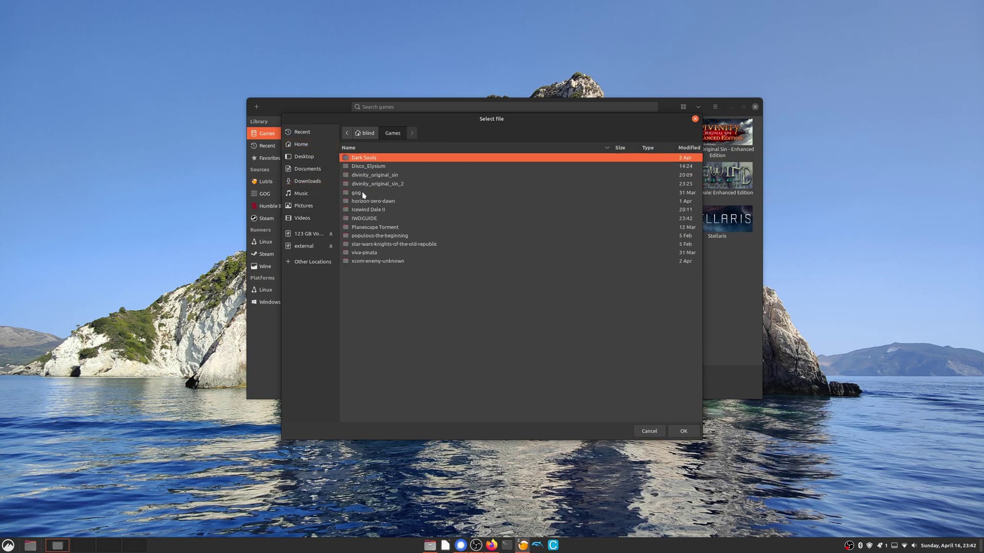
double_click(373, 221)
double_click(369, 166)
double_click(369, 158)
double_click(369, 158)
click(683, 431)
click(537, 133)
double_click(537, 341)
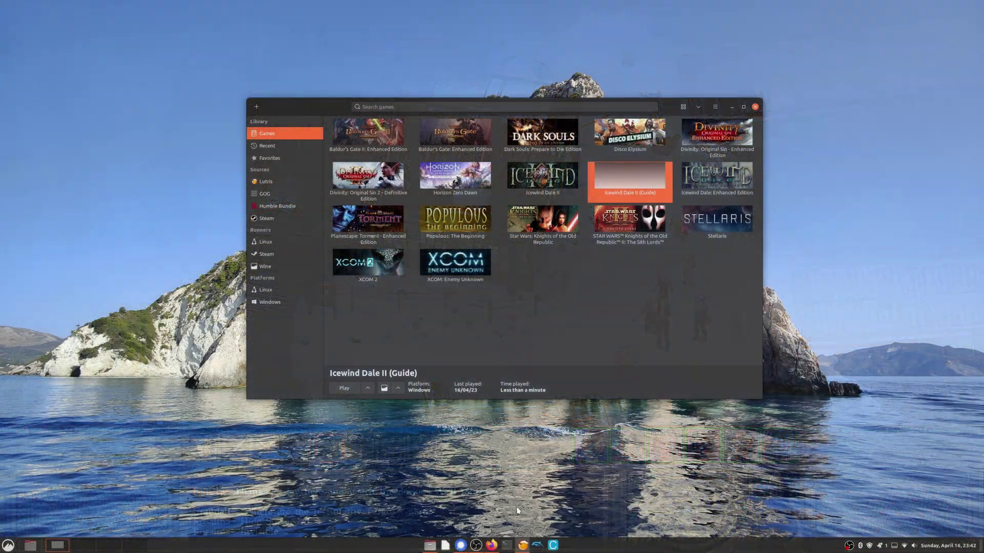
Step: Extract the widescreen mod tar.gz and move its folder into the Icewind Dale 2 game folder
click(429, 546)
click(40, 119)
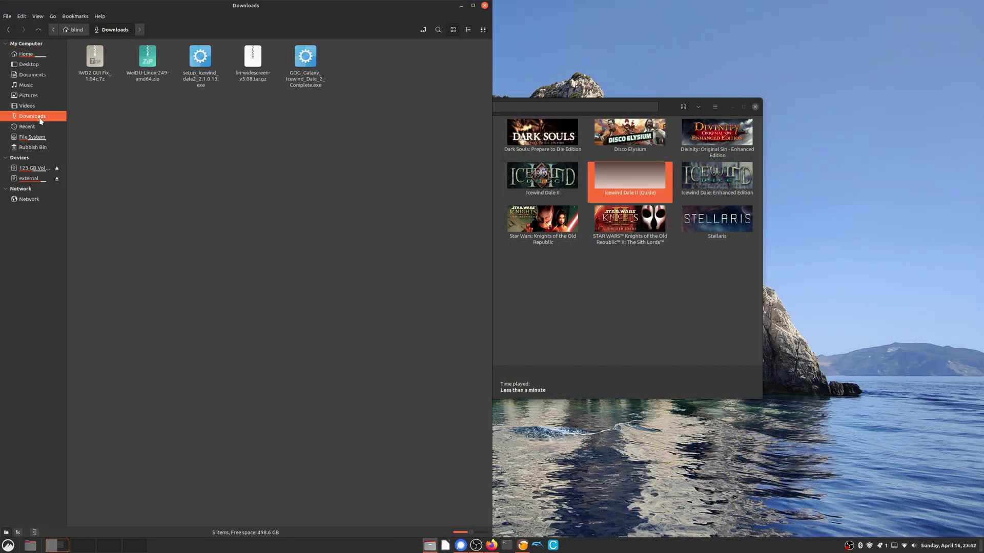
right_click(249, 69)
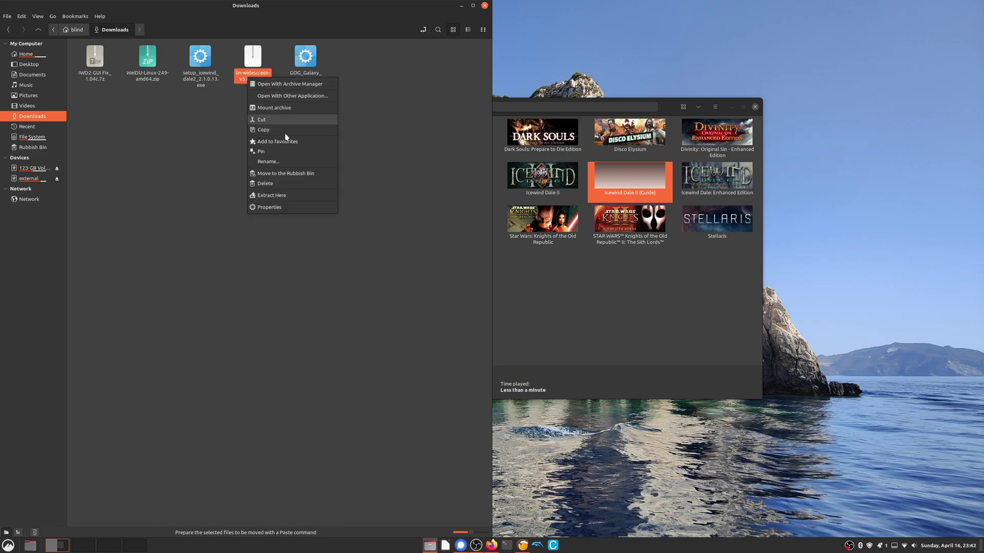
click(275, 198)
right_click(602, 178)
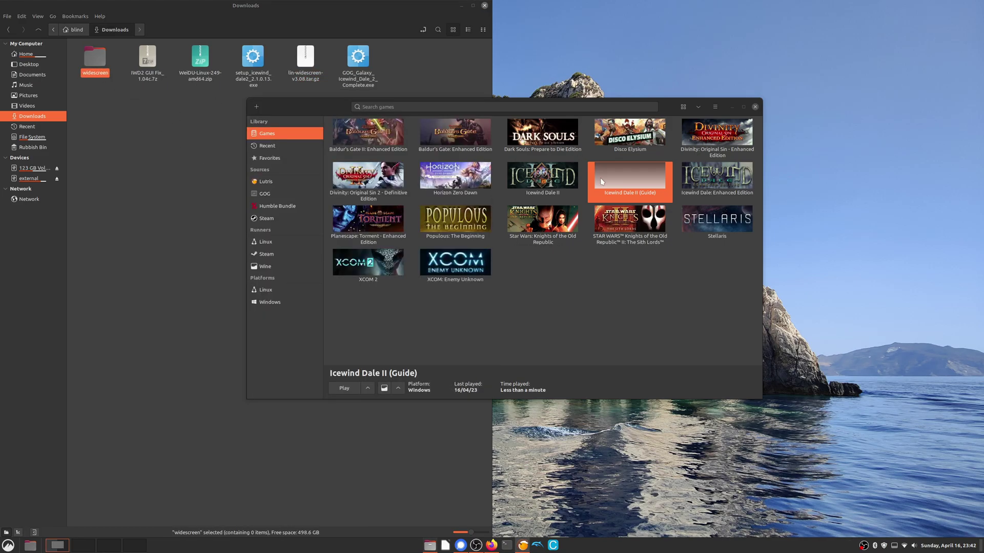
click(651, 235)
key(super+Right)
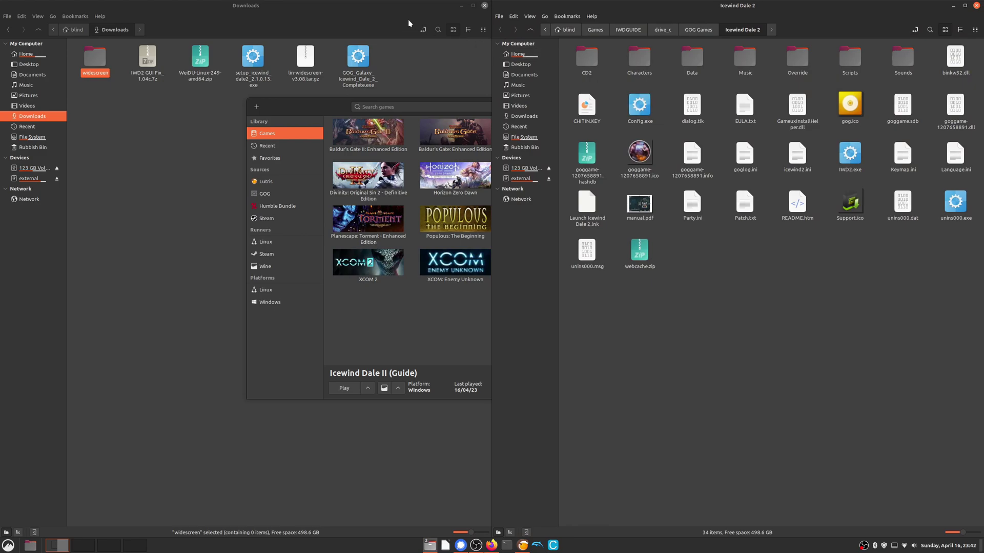
click(413, 23)
drag(94, 59, 694, 292)
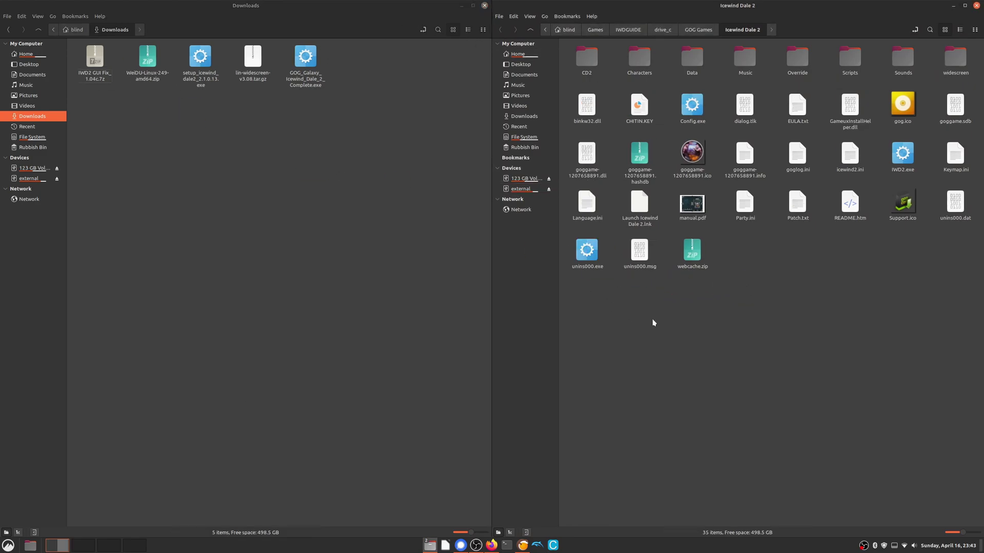
Step: Extract the IWD2 GUI Fix_1.04c archive and copy its files into the game folder
right_click(97, 72)
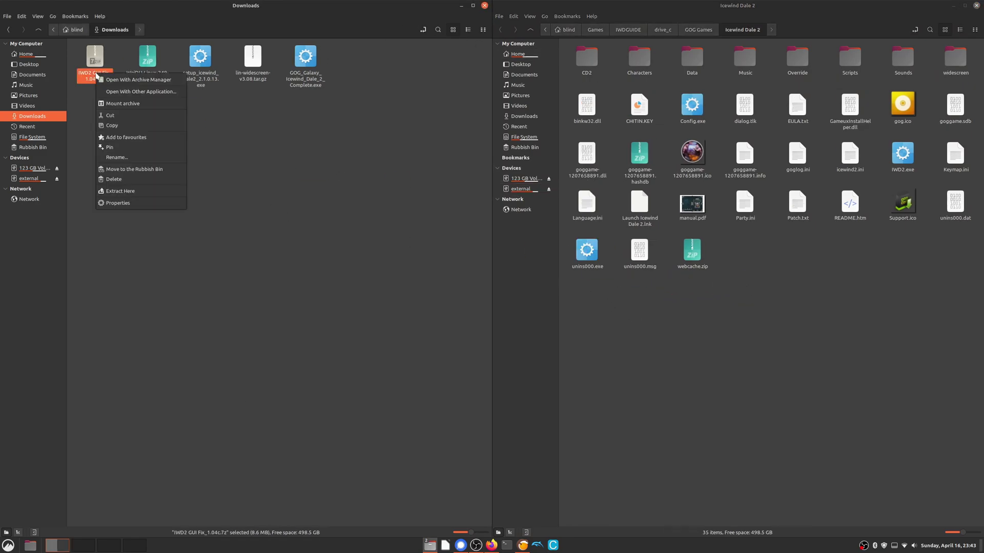
click(137, 183)
double_click(96, 72)
drag(87, 140, 764, 349)
Step: Extract WeiDU-Linux-249-amd64.zip in Downloads and open the WeiDU-Linux folder
click(115, 30)
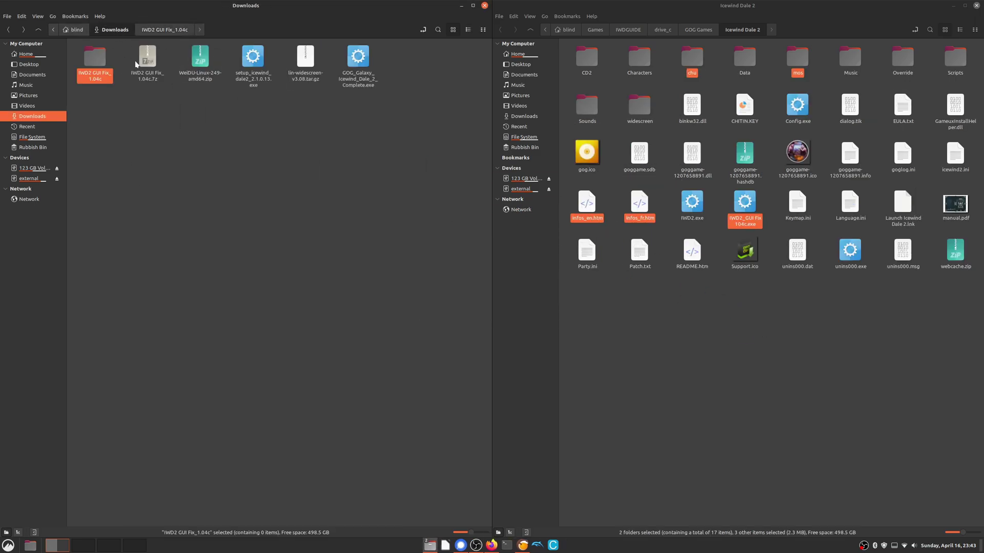
click(167, 120)
key(Right)
click(200, 57)
right_click(199, 77)
click(237, 195)
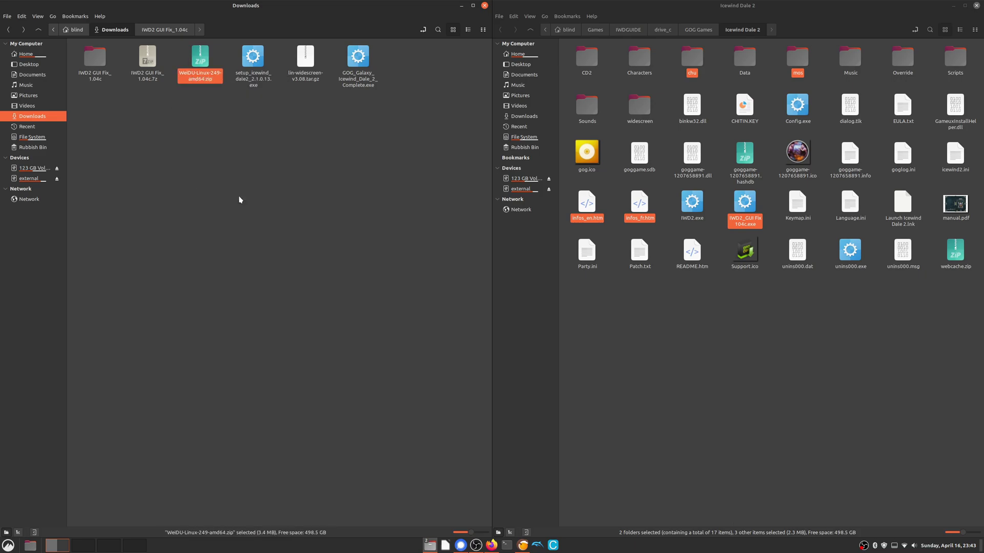
double_click(152, 73)
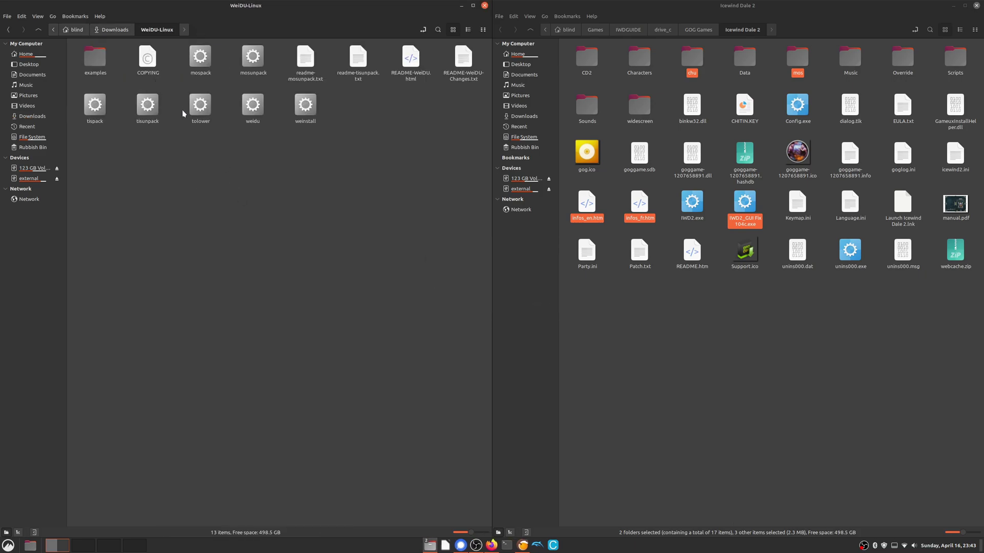
Step: Reopen the WeiDU-Linux folder as root, authenticating with the account password
click(197, 69)
ctrl+click(252, 65)
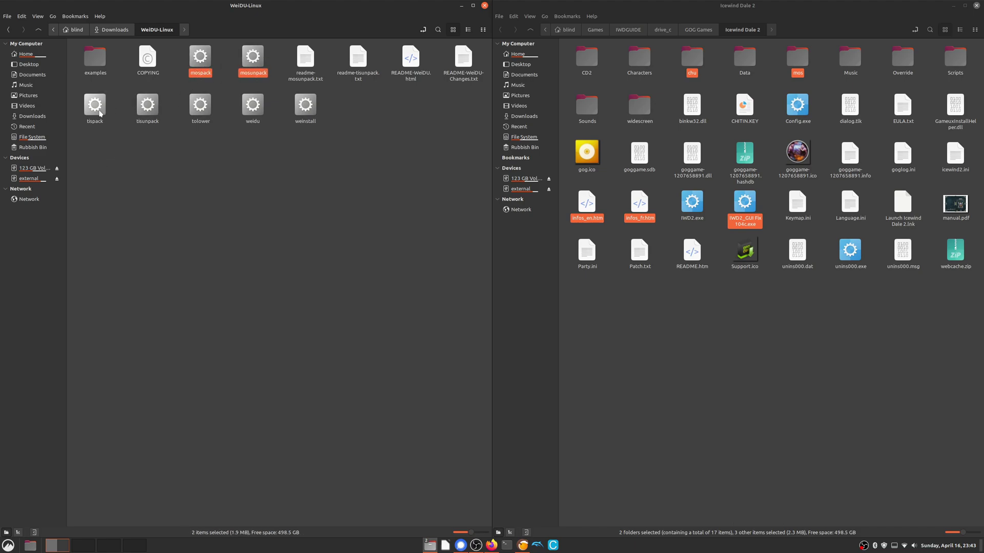
drag(84, 159, 395, 107)
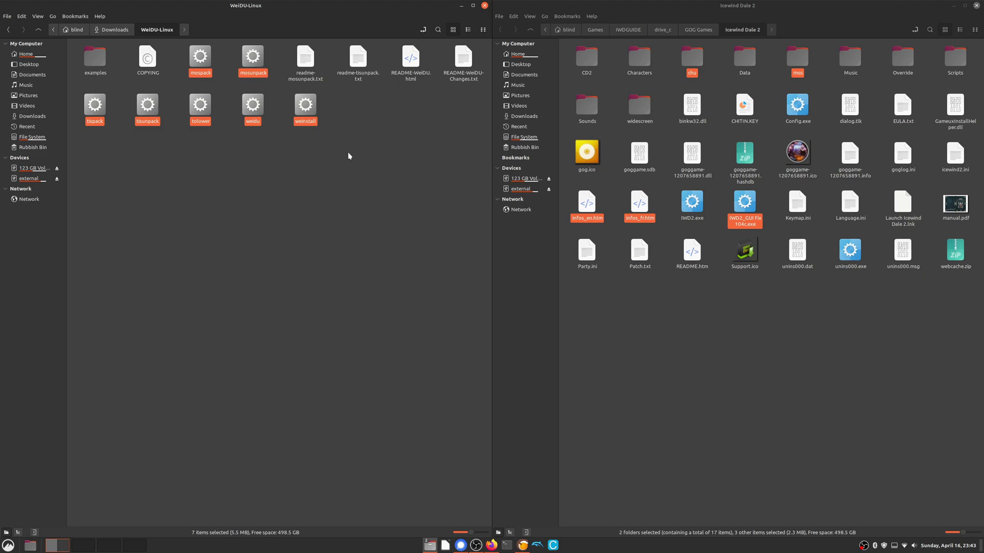
click(241, 171)
right_click(233, 173)
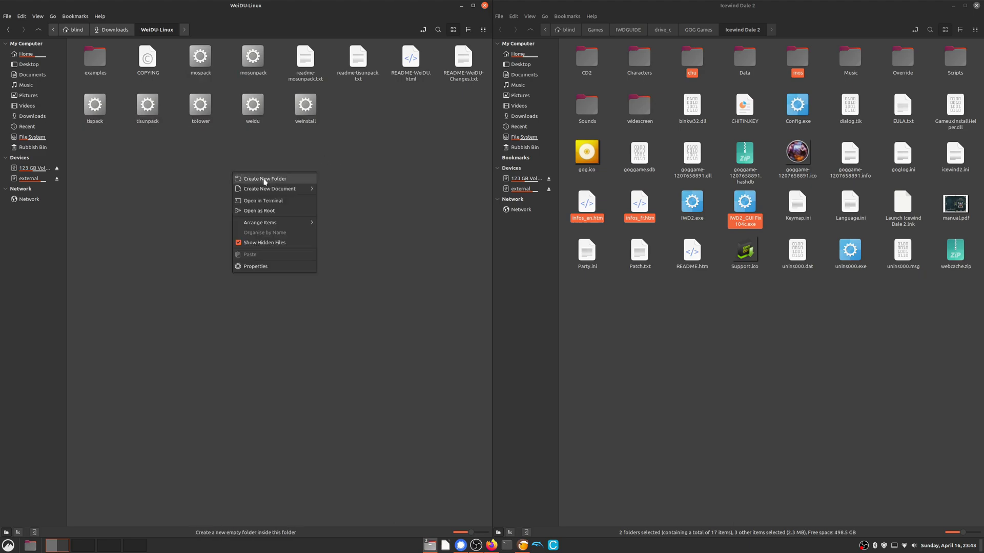
click(266, 212)
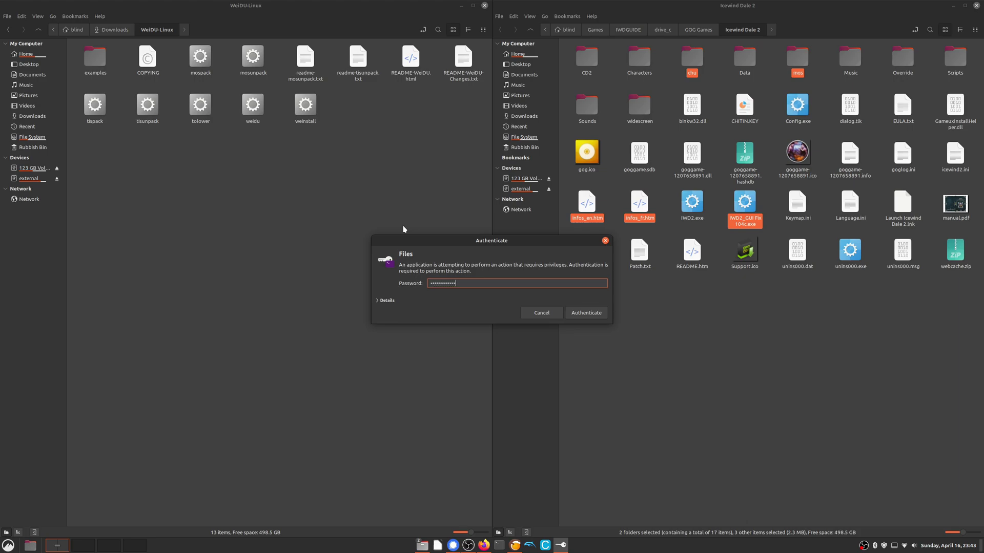
key(Return)
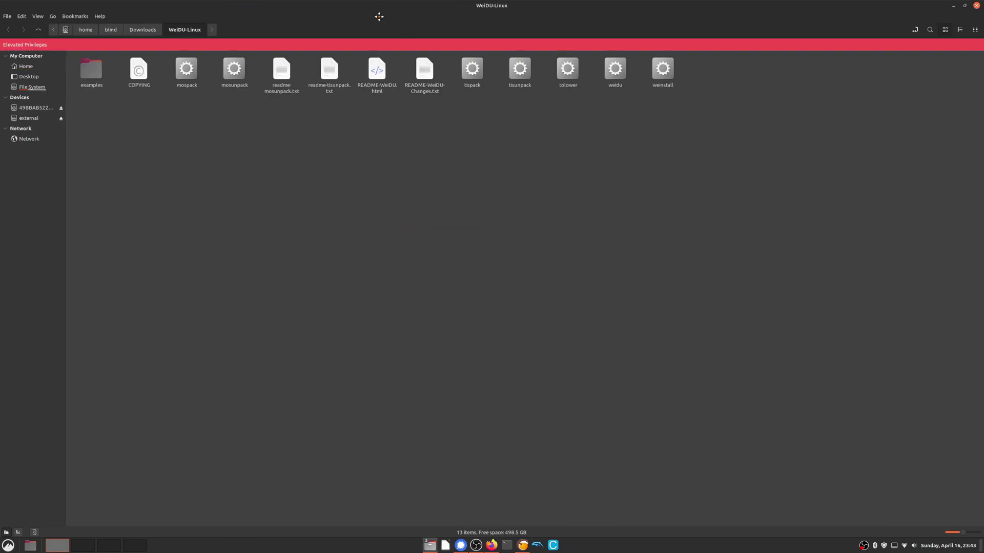
Step: Copy the seven WeiDU tools, mospack through weinstall, from WeiDU-Linux
double_click(379, 11)
click(427, 162)
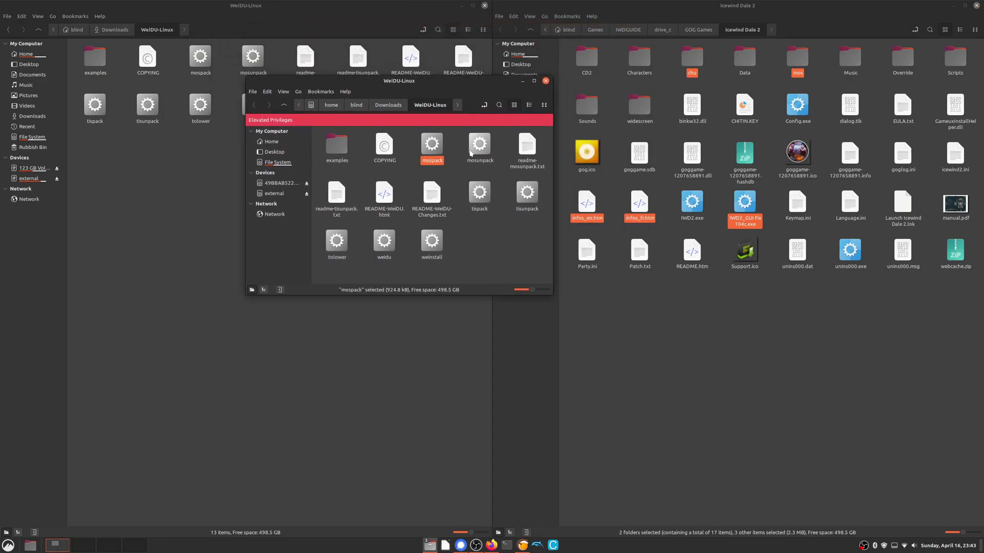
ctrl+click(480, 146)
ctrl+click(480, 194)
ctrl+click(527, 200)
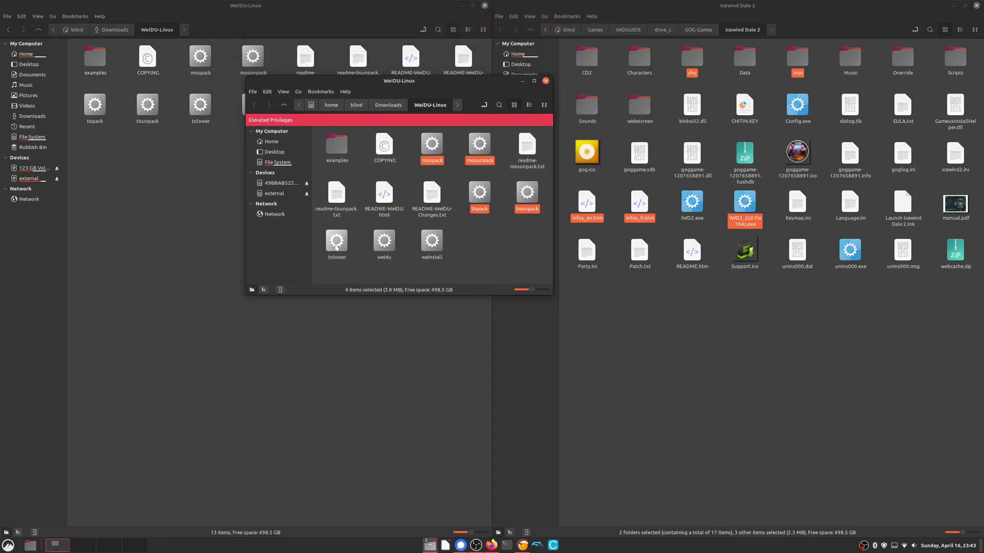
drag(331, 277, 467, 249)
key(ctrl+c)
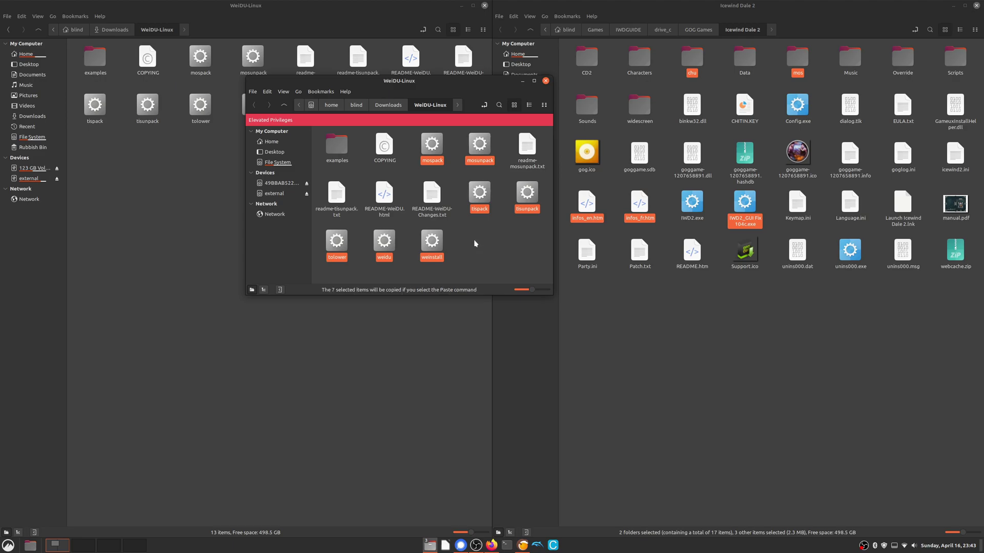
Step: Paste them into /usr/bin, skipping all existing files, then close the root window
click(279, 166)
scroll(445, 177, down, 1)
scroll(445, 177, down, 2)
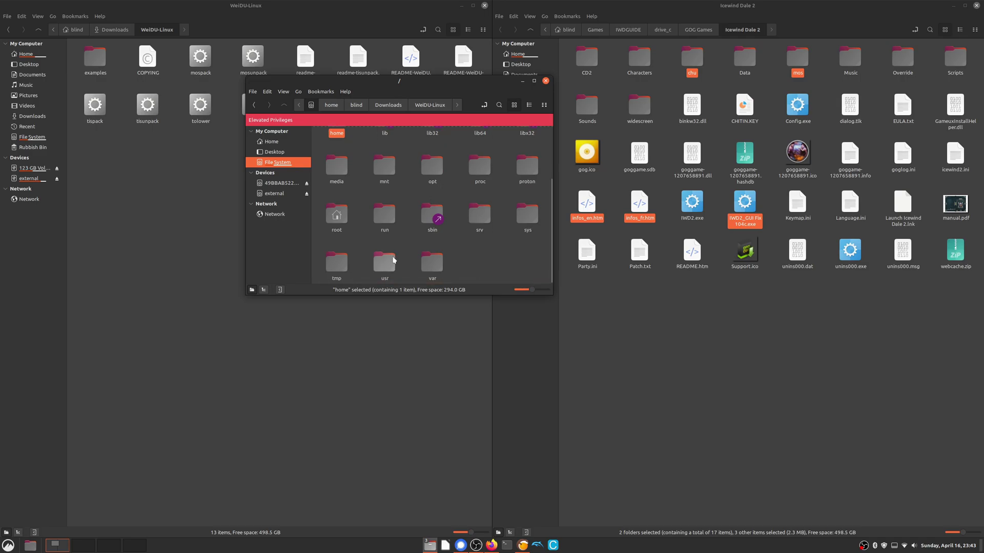
scroll(452, 252, up, 3)
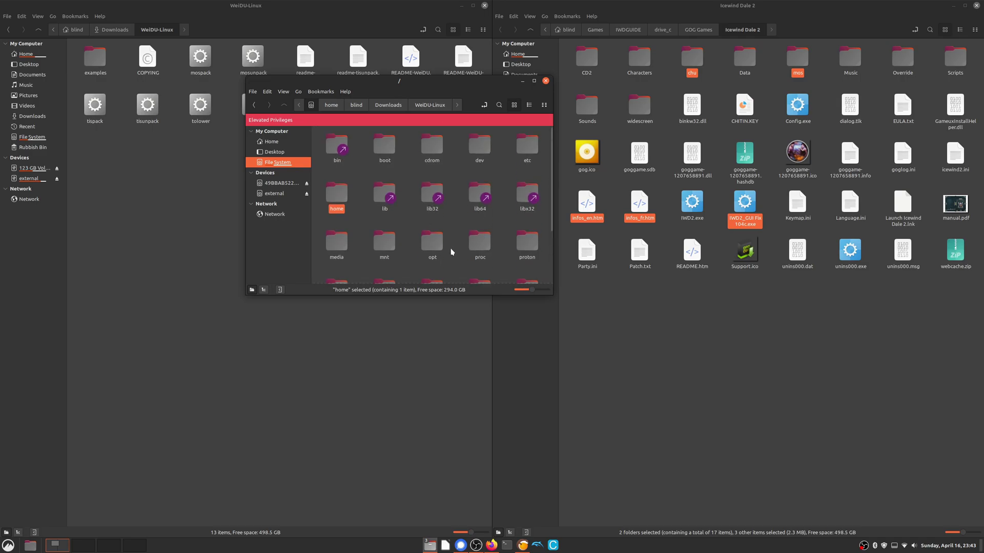
scroll(451, 250, down, 2)
double_click(384, 260)
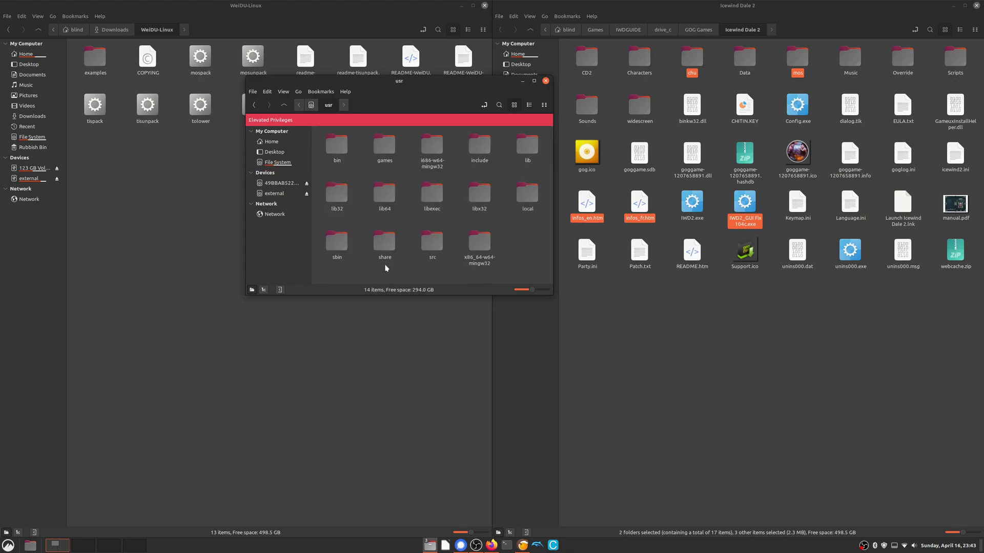
double_click(337, 148)
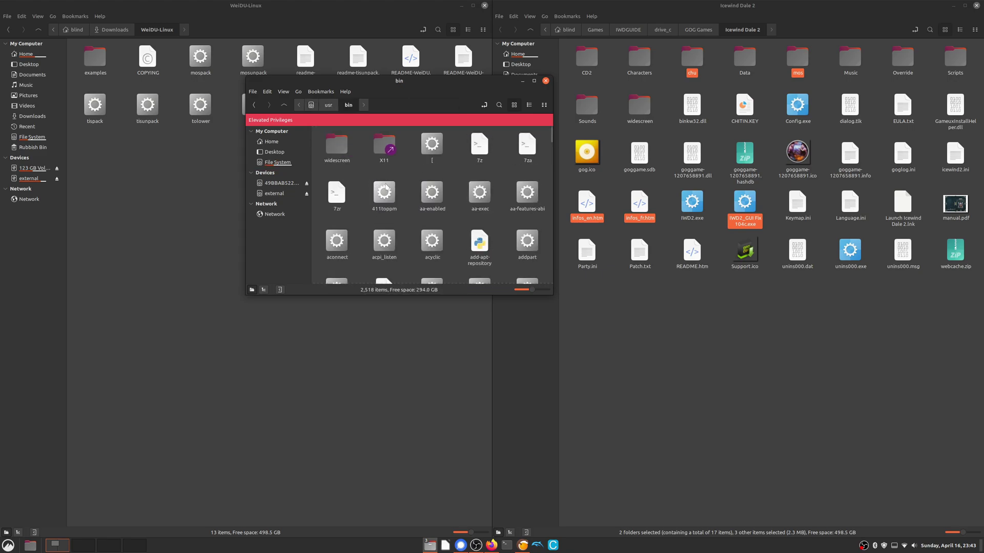
key(ctrl+v)
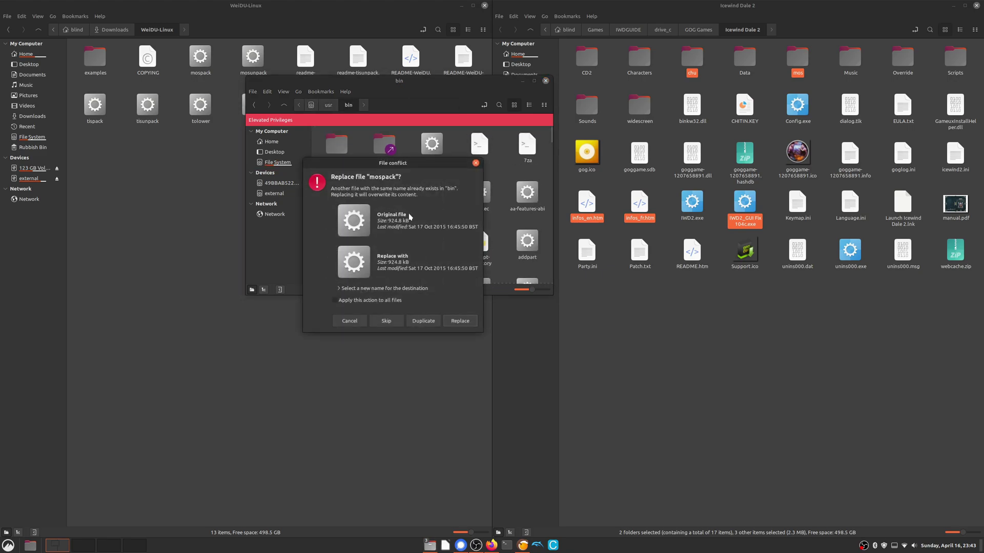
click(361, 301)
click(376, 302)
click(365, 302)
click(387, 323)
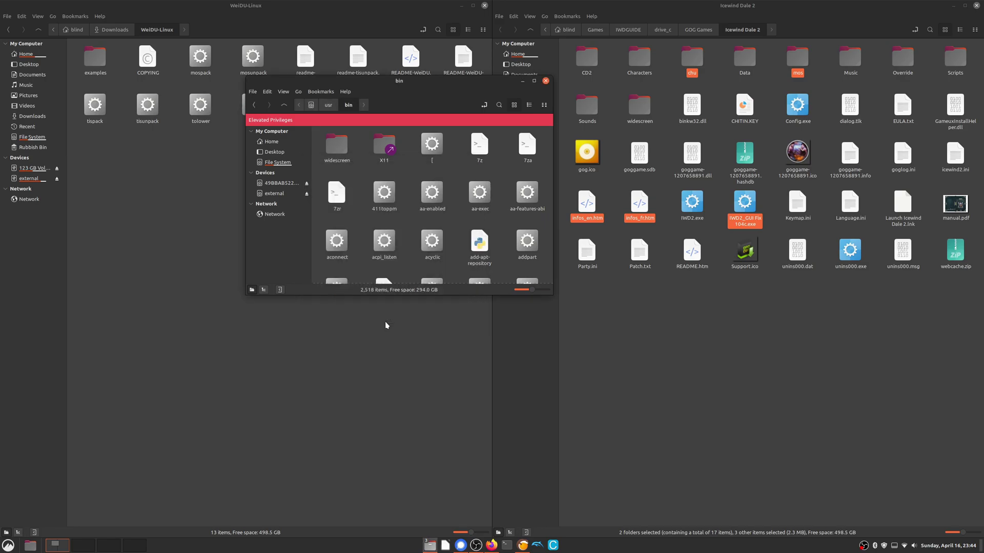
click(546, 81)
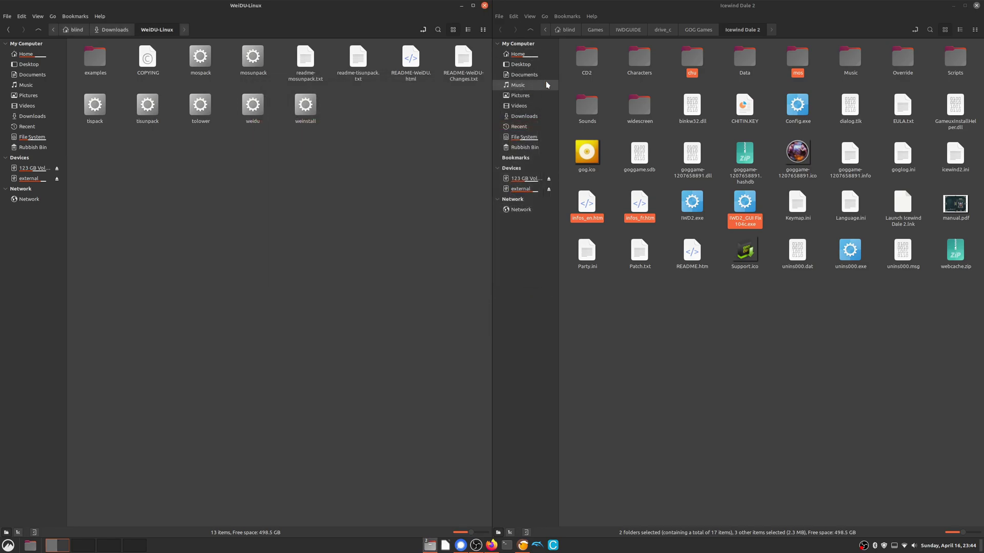
Step: Open a terminal in the Icewind Dale 2 folder, then return to Firefox's Gibberlings3 Widescreen Mod page
right_click(639, 334)
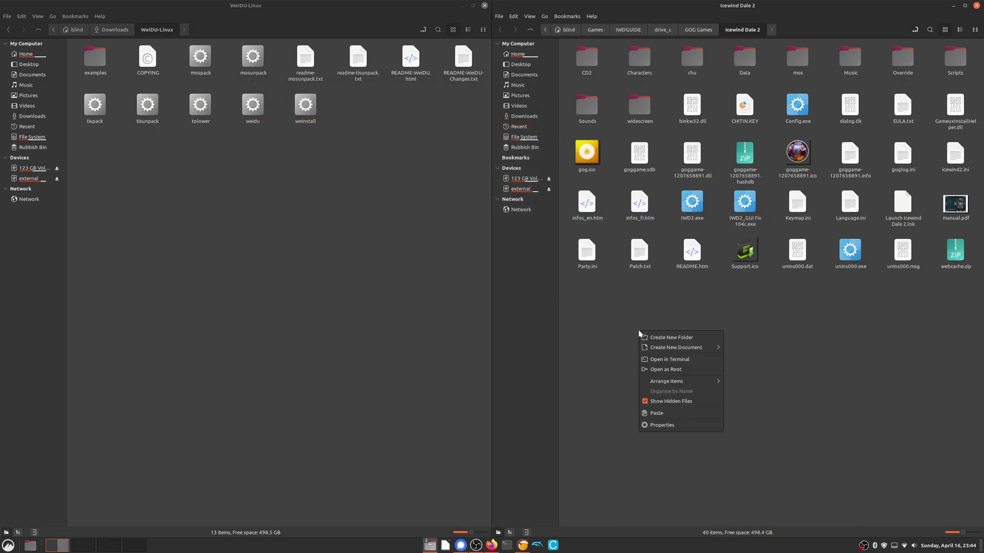
click(669, 360)
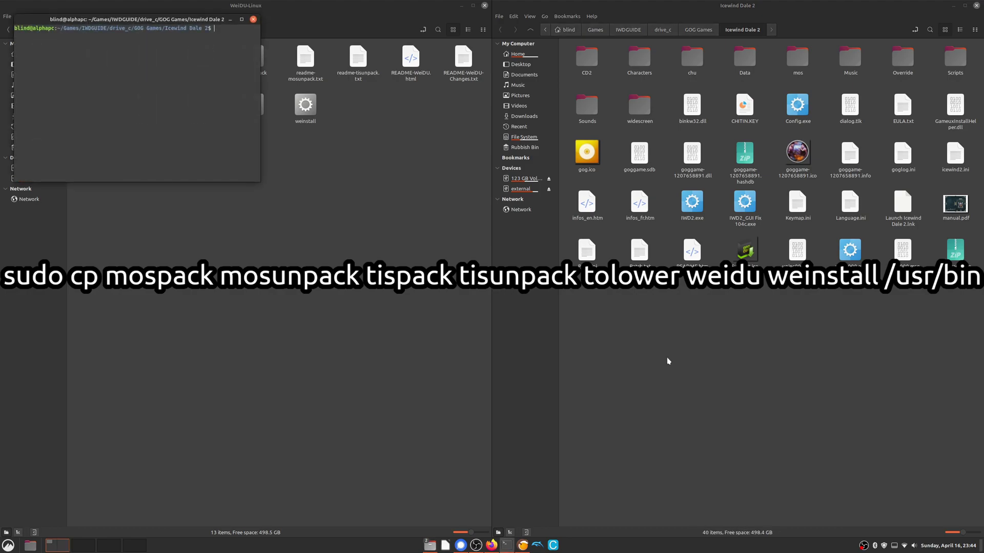
drag(159, 20, 377, 193)
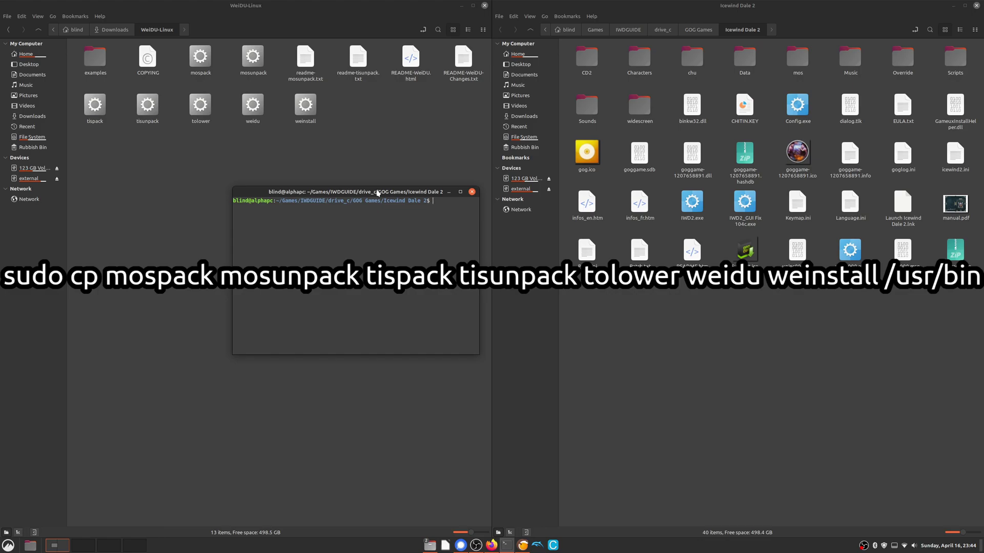
key(alt+Tab)
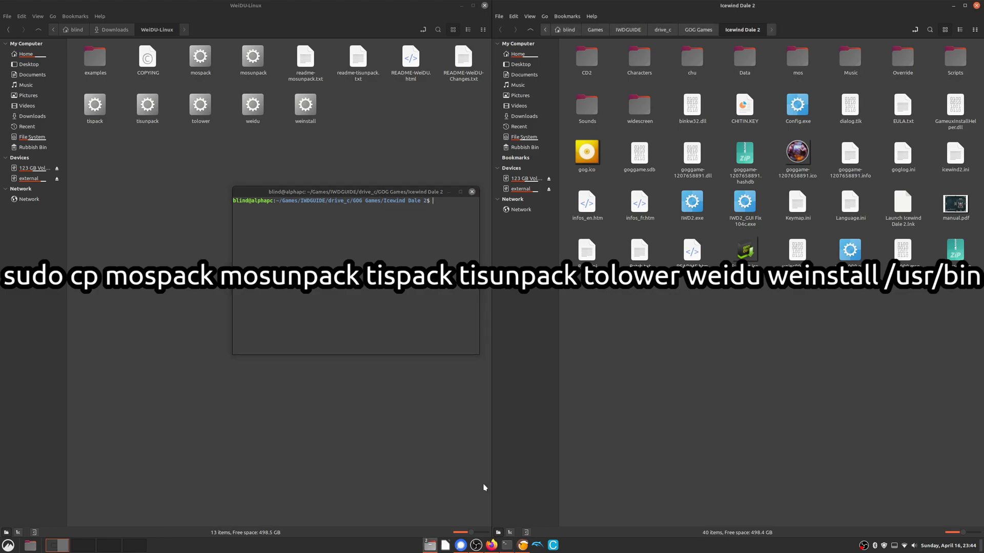
click(491, 545)
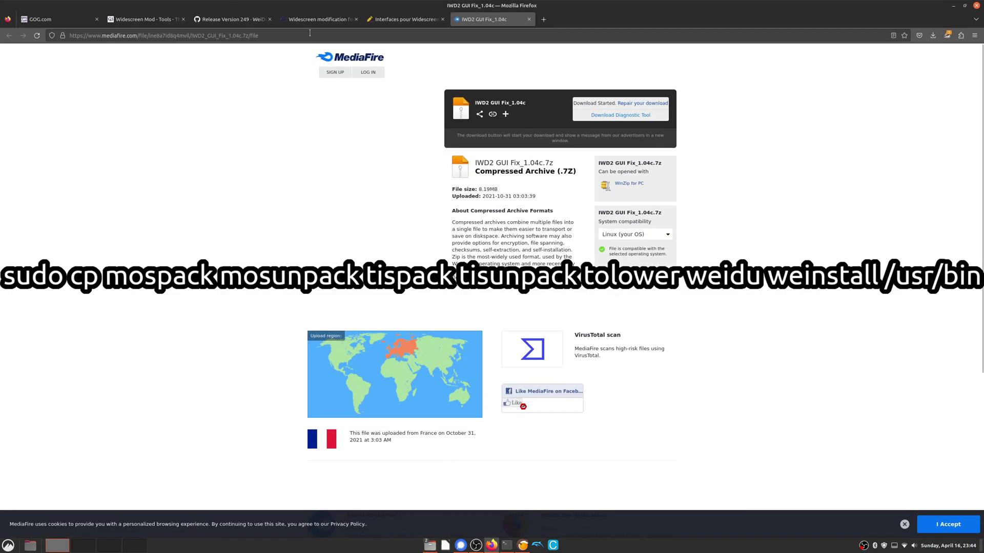
click(239, 19)
Step: In the Widescreen modification readme's Linux section, highlight 'run tolower and answer Y to both queries'
click(152, 20)
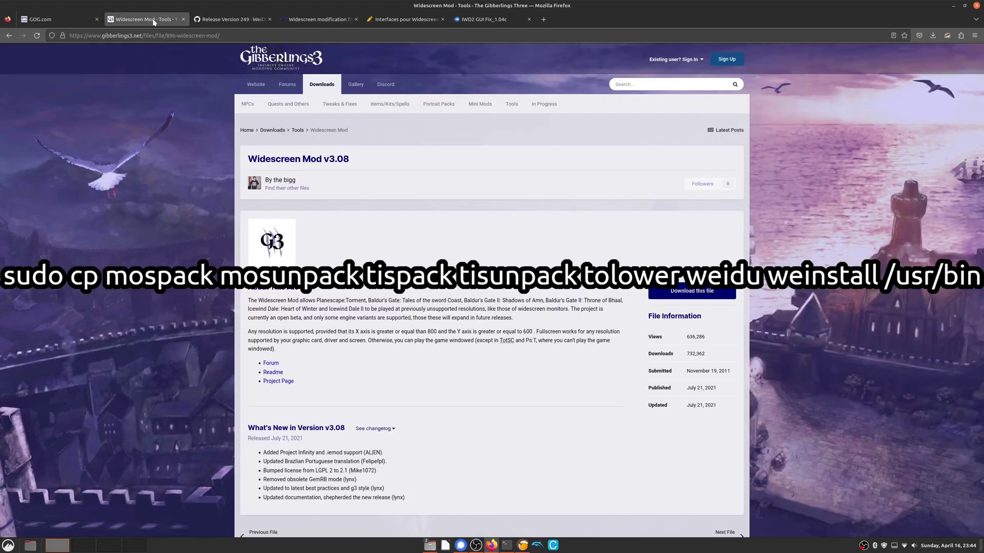
key(ctrl+Tab)
key(ctrl+Tab)
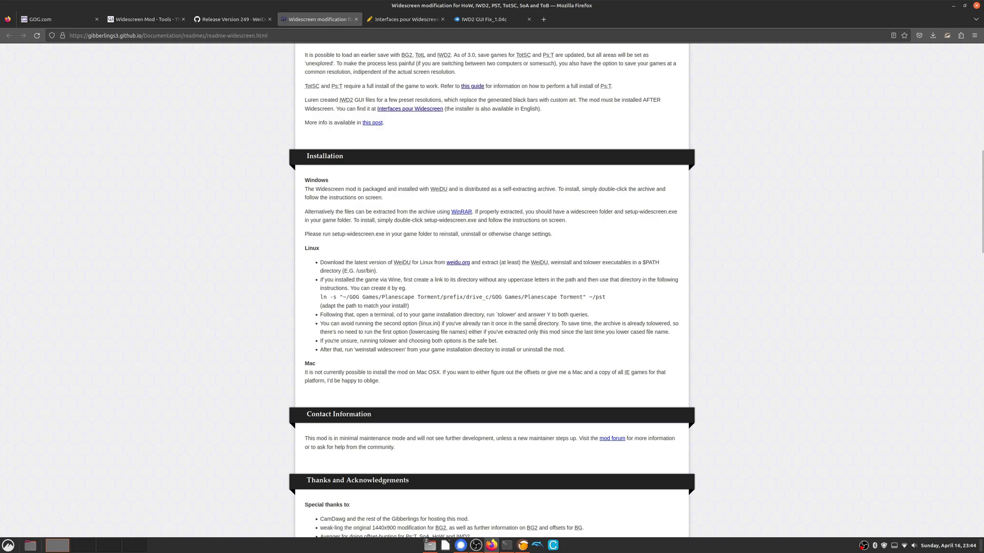
scroll(499, 318, down, 1)
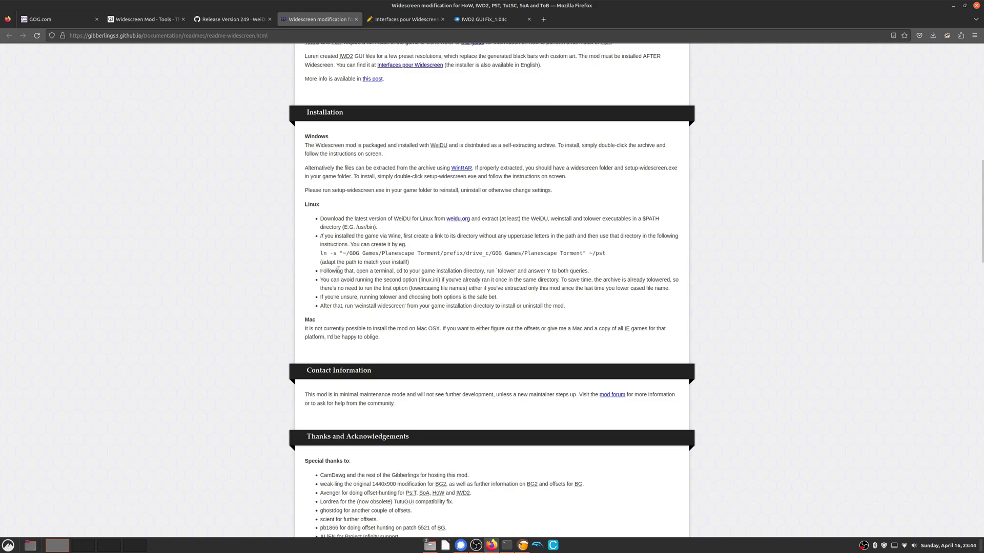
key(alt)
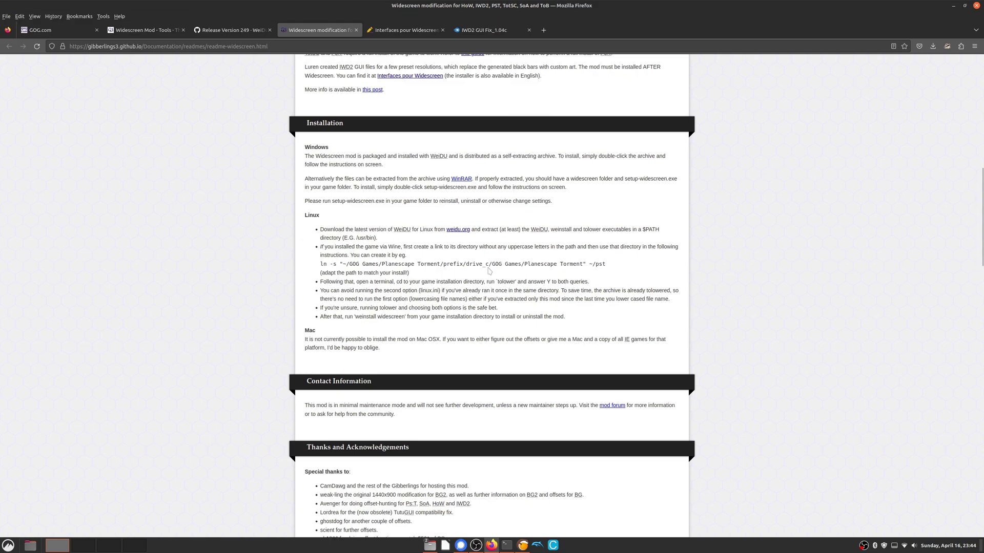
drag(481, 282, 592, 273)
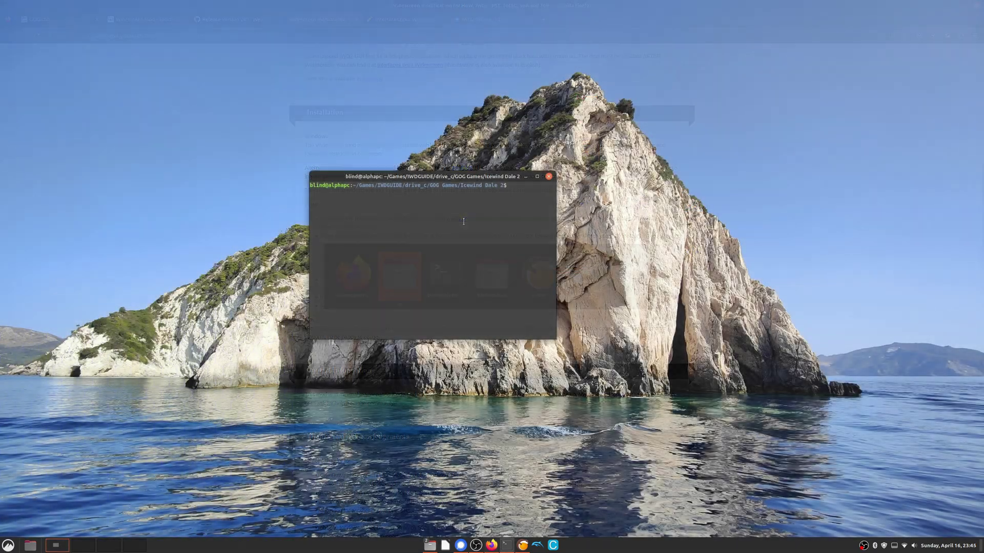
Step: Run tolower in the Icewind Dale 2 folder, answering Y to lowercasing and generating linux.ini
text(tolower)
key(Return)
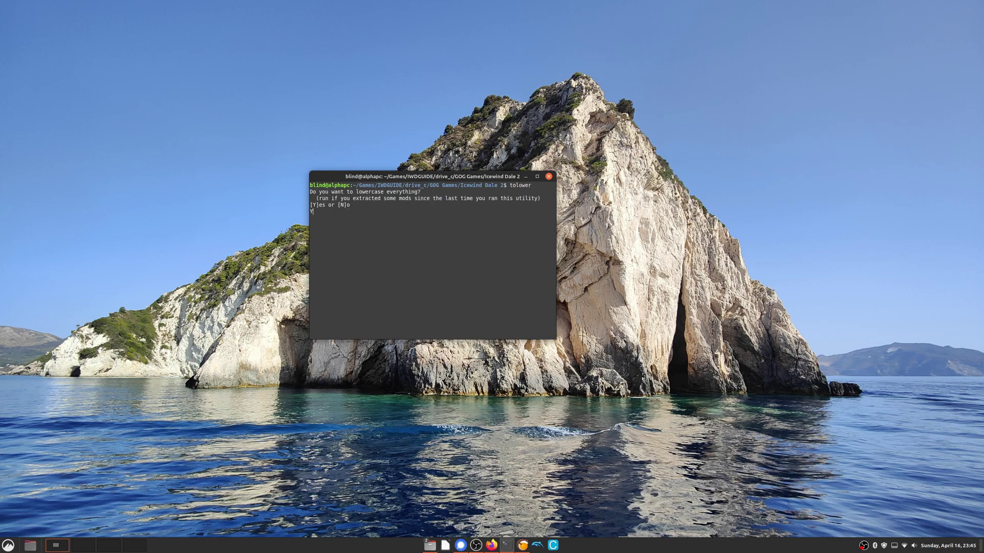
text(Y)
key(Return)
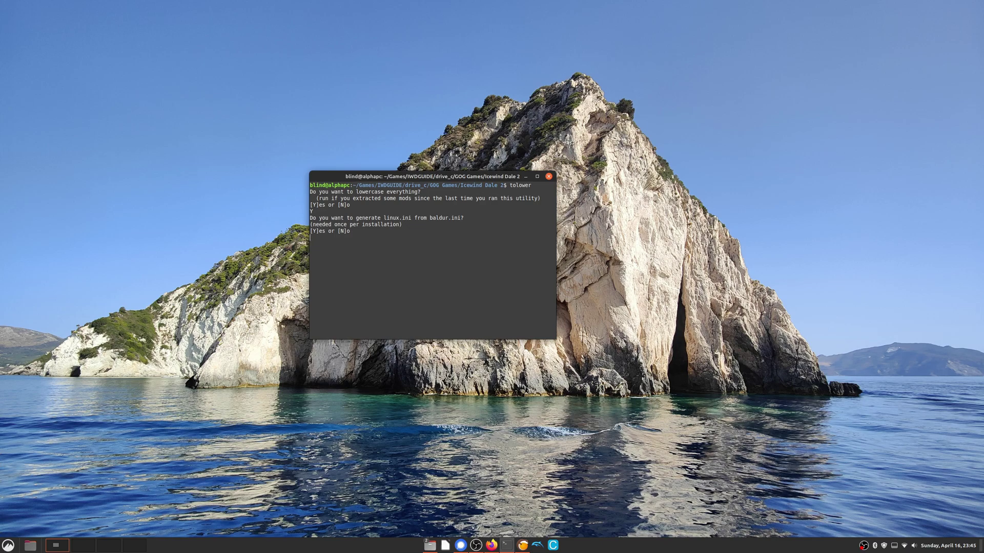
key(Return)
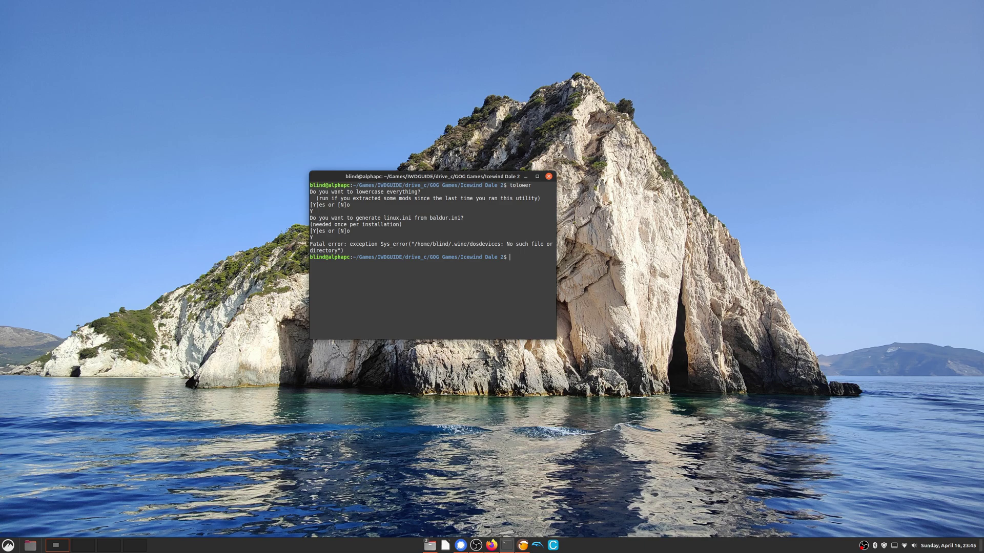
Step: Inspect the missing dosdevices path in the error, then begin the 'weinstall wid' command
drag(415, 244, 500, 244)
click(509, 271)
text(weinstall widescreen)
Step: Run weinstall widescreen in English, skip the readme (N) and choose to install (I)
key(Return)
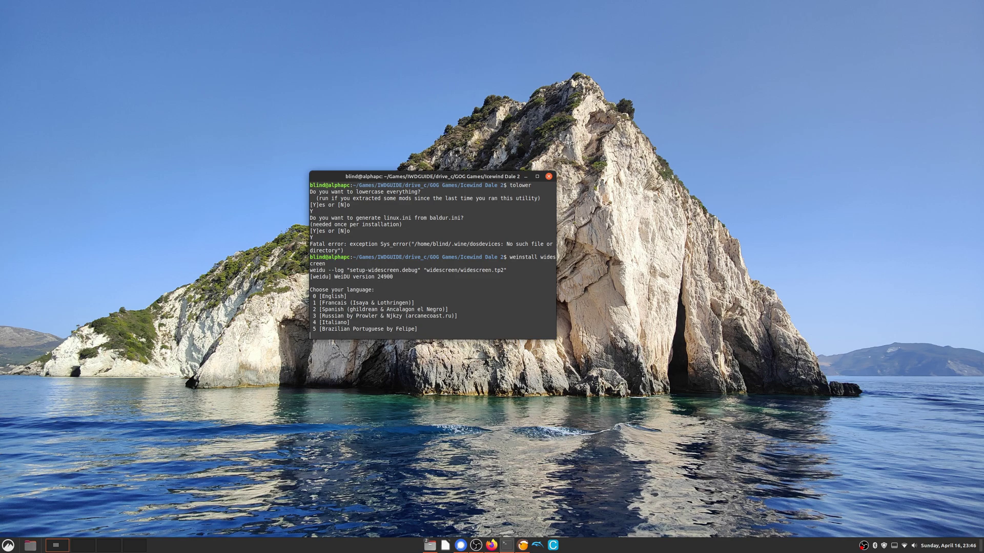
key(Return)
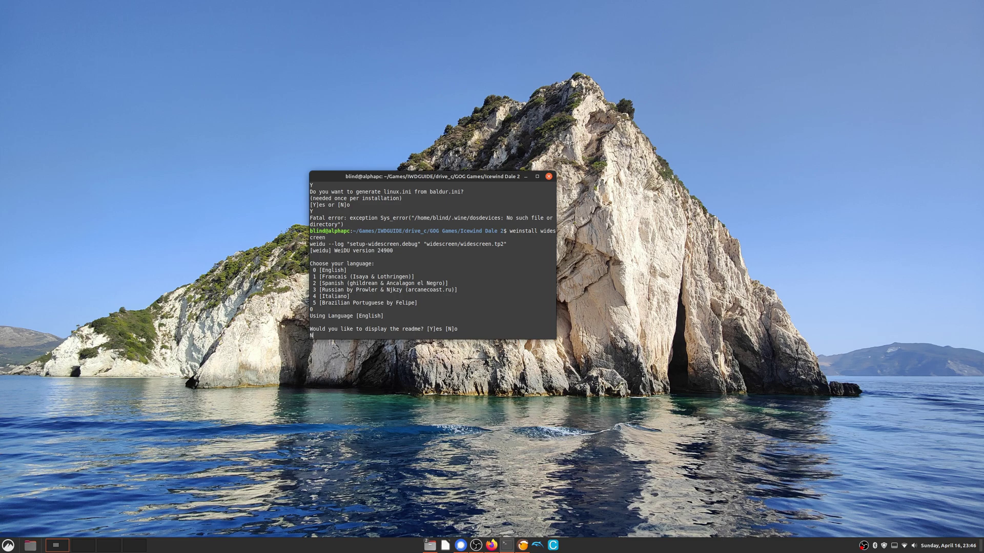
text(N)
key(Return)
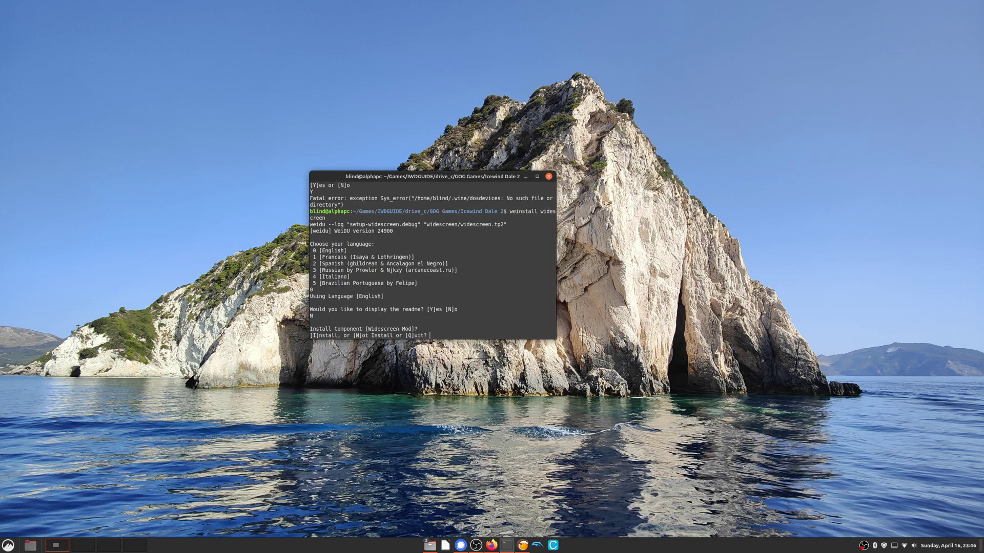
text(I)
key(Return)
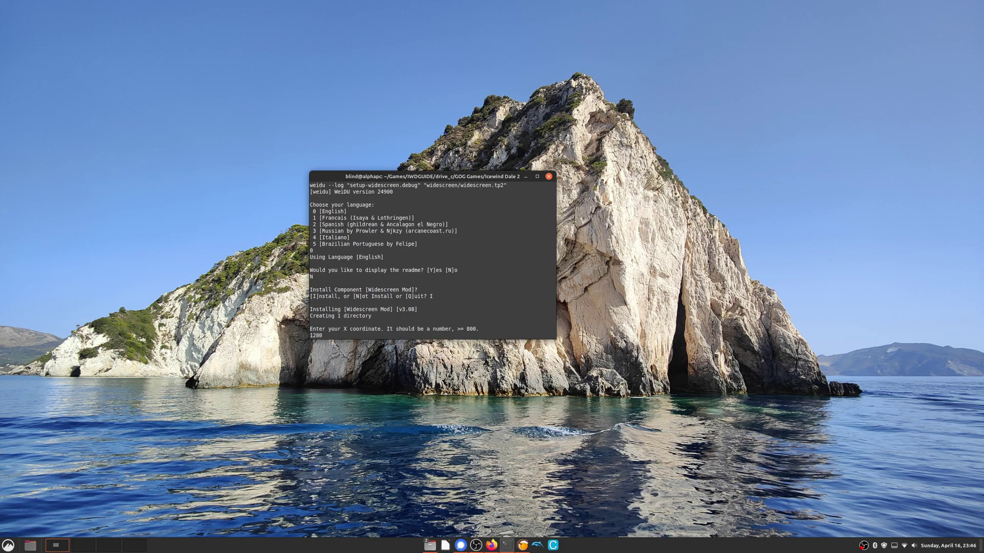
Step: Set the resolution to 1280 x 720, confirm with Y, exit the installer and close the terminal
text(1280)
key(Return)
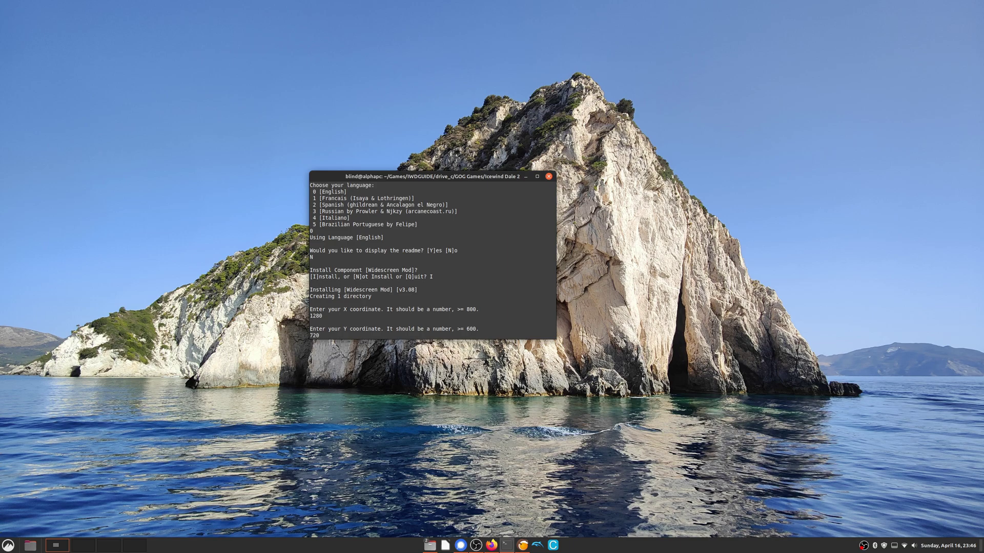
key(Return)
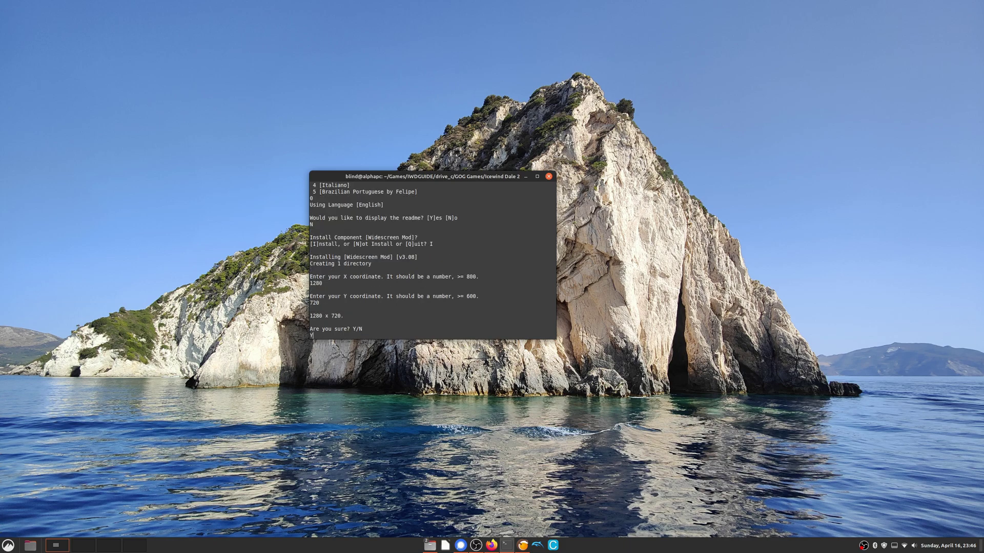
text(Y)
key(Return)
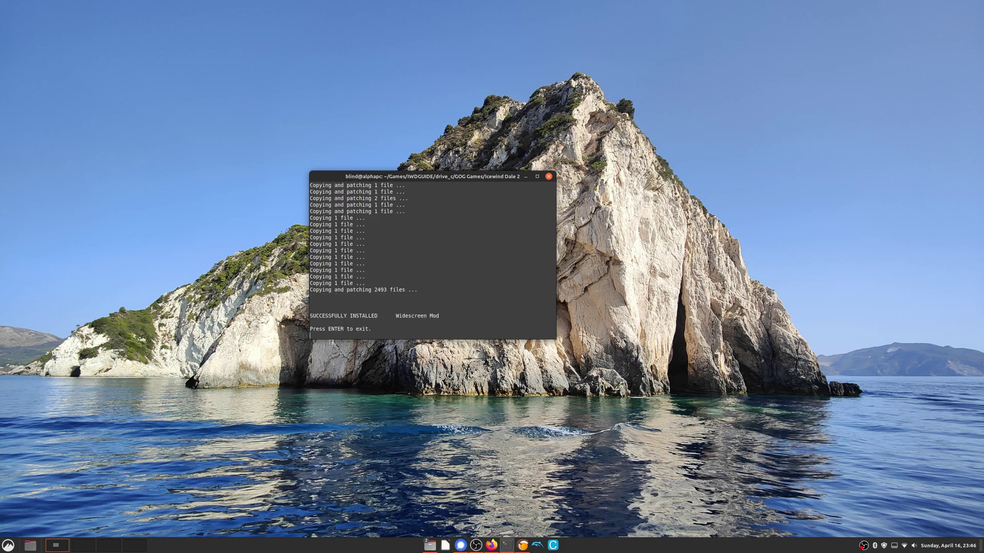
key(Return)
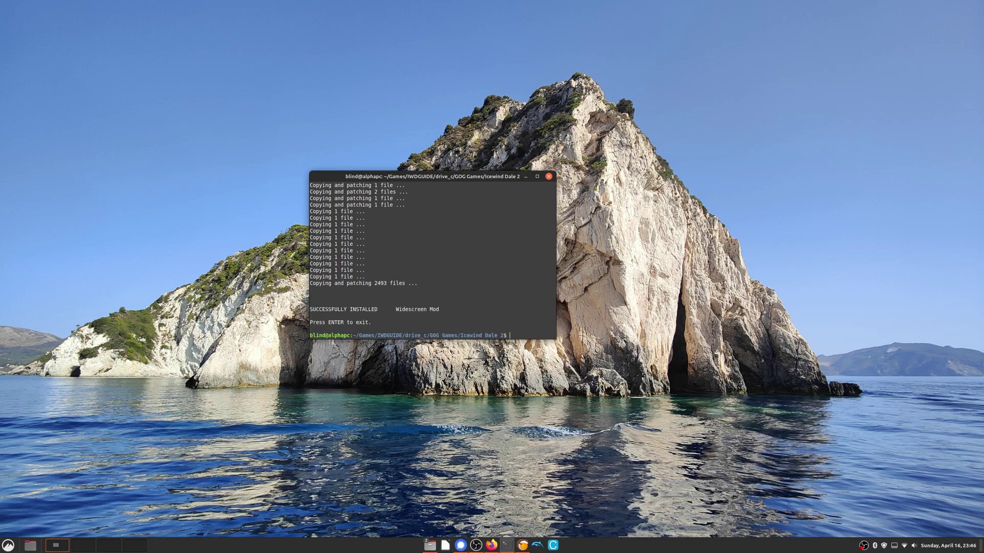
key(ctrl+d)
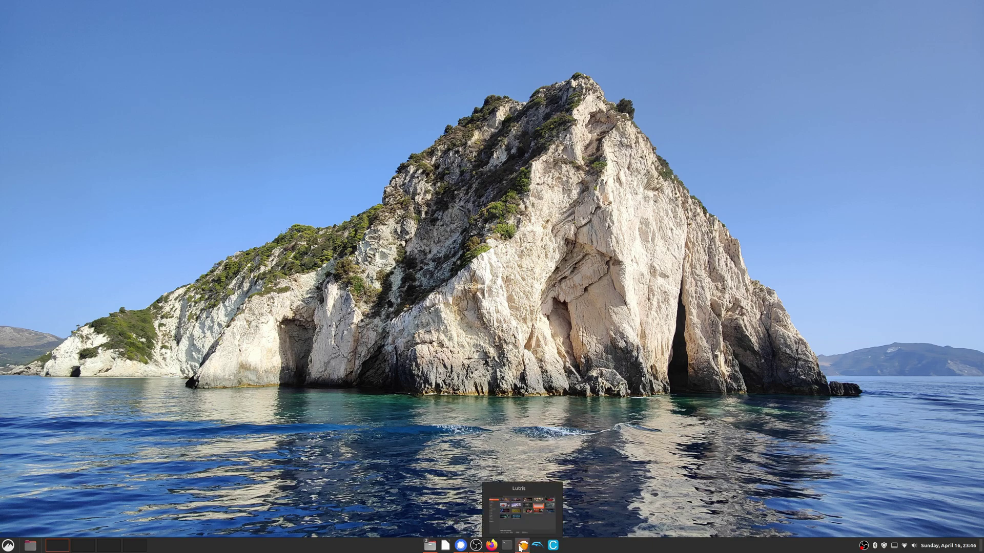
Step: Run iwd2_gui fix 104c.exe inside the Icewind Dale II (Guide) Wine prefix
click(521, 544)
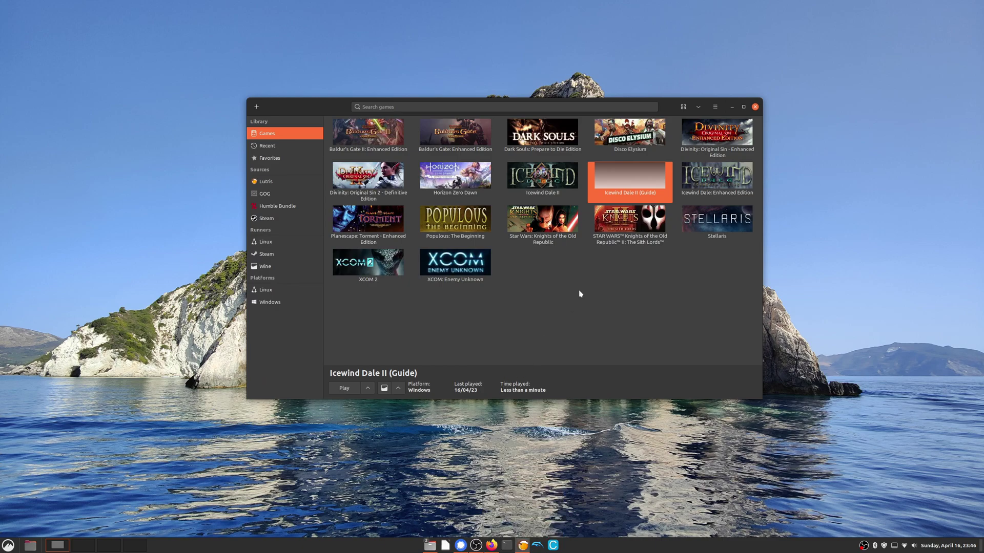
click(398, 389)
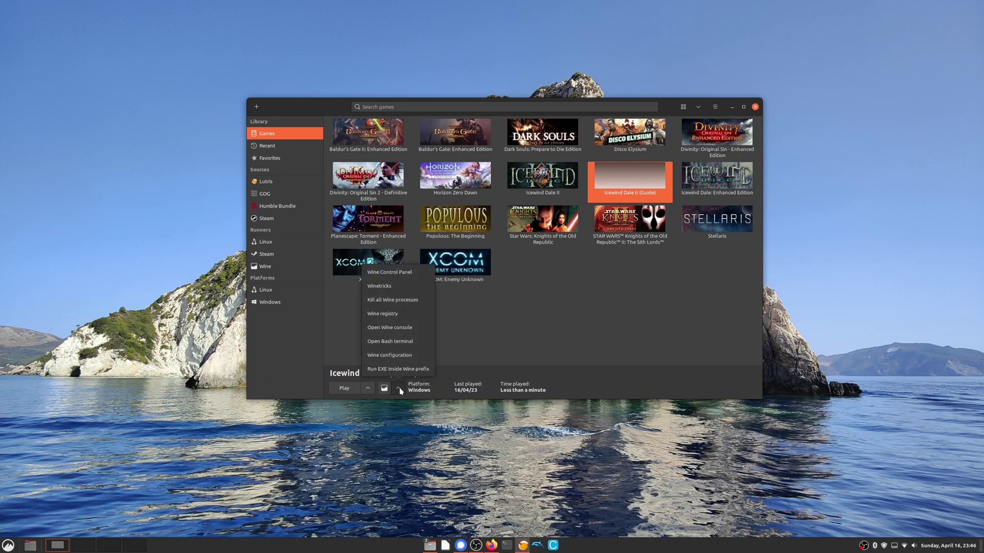
click(424, 368)
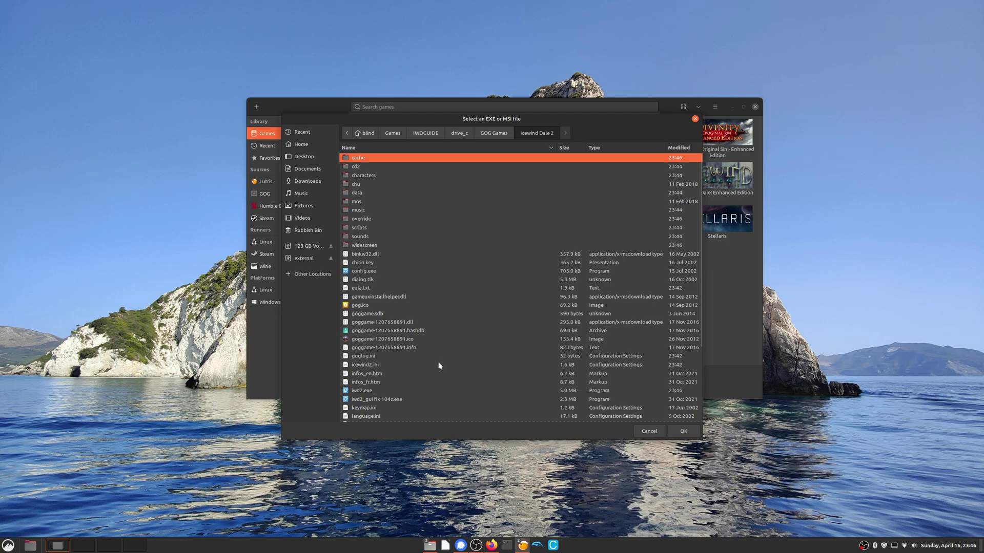
scroll(439, 354, down, 5)
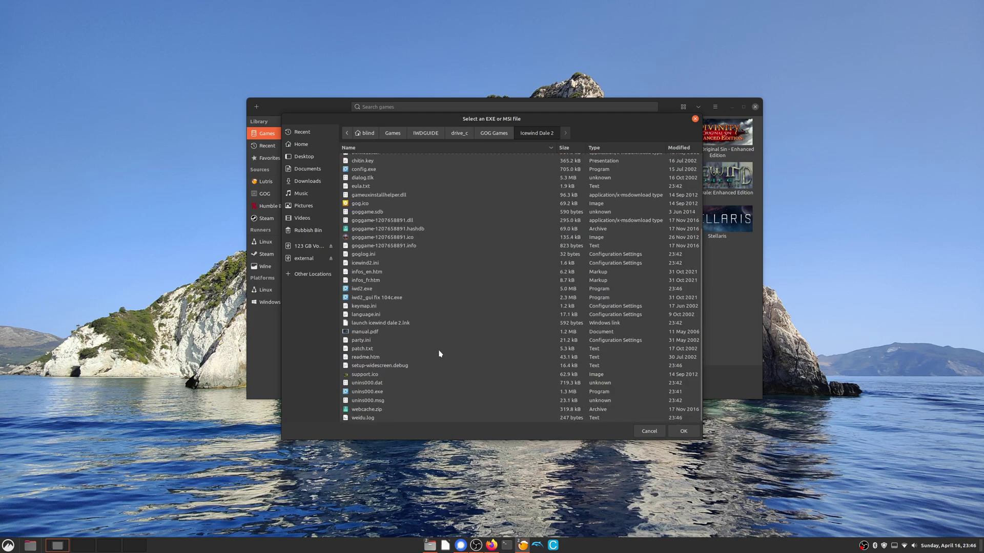
click(382, 299)
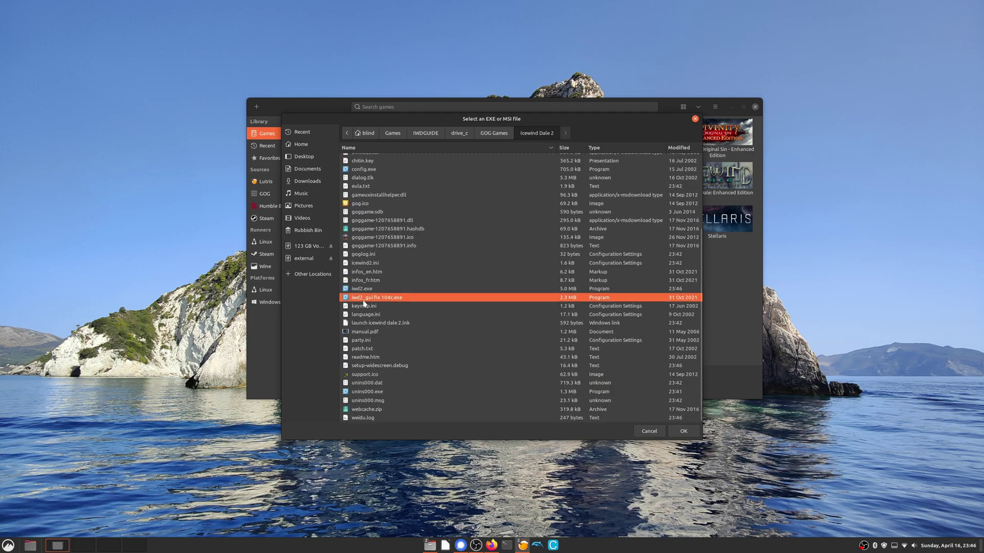
click(682, 431)
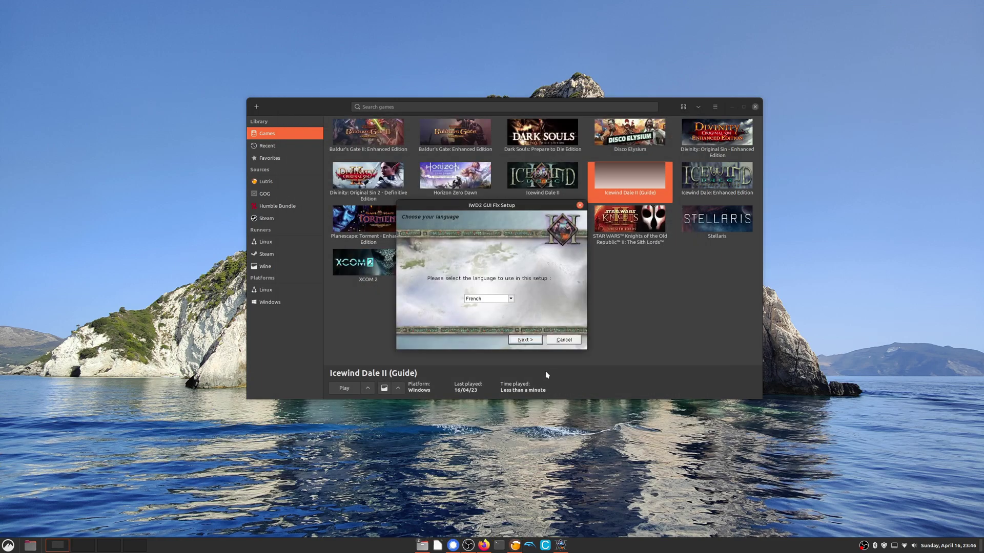
Step: Install the GUI fix in English to the default folder for 1280x720 and finish setup
click(510, 299)
click(476, 306)
click(532, 342)
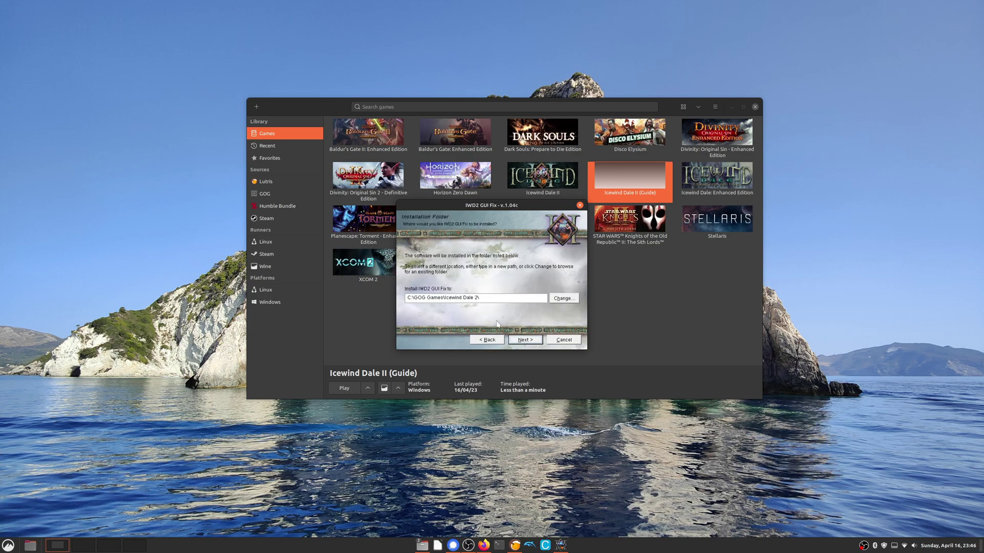
key(Return)
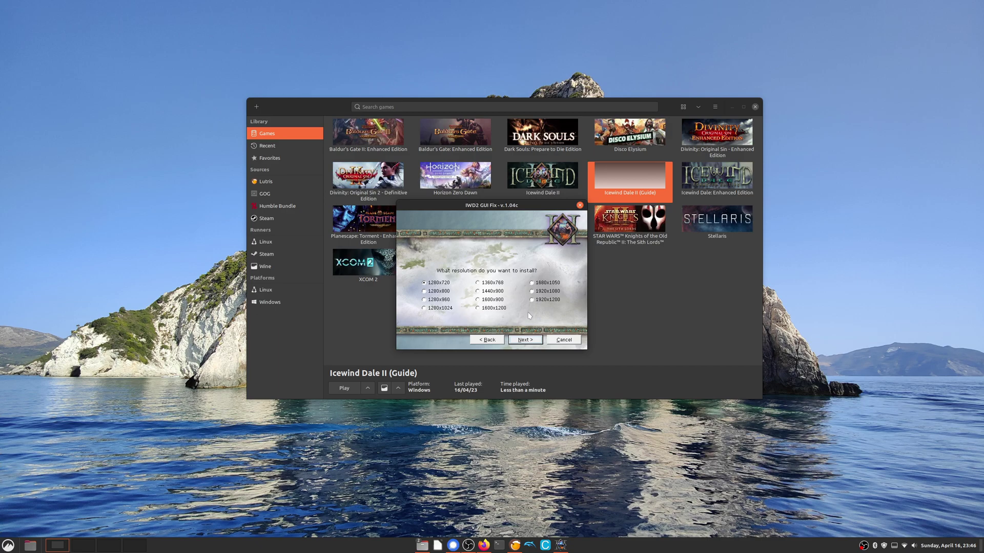
click(531, 340)
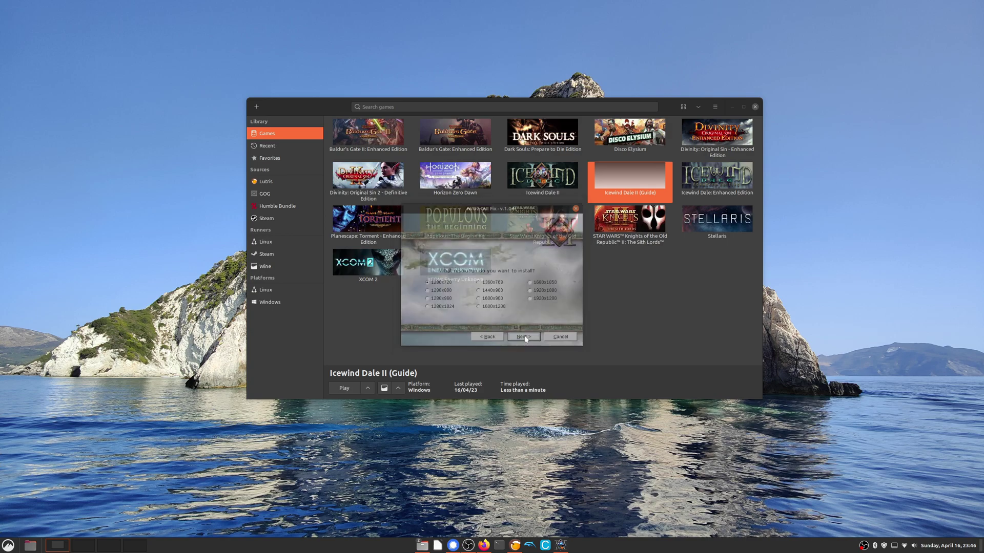
click(527, 340)
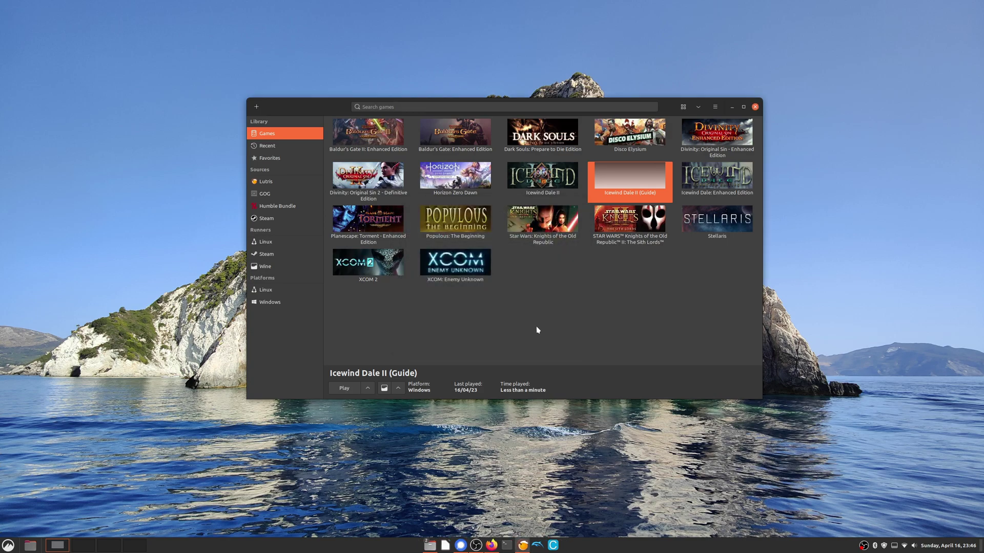
Step: Confirm Icewind Dale II (Guide)'s game options executable ends in IWD2.exe and save the configuration
right_click(619, 200)
click(641, 224)
click(438, 160)
click(399, 160)
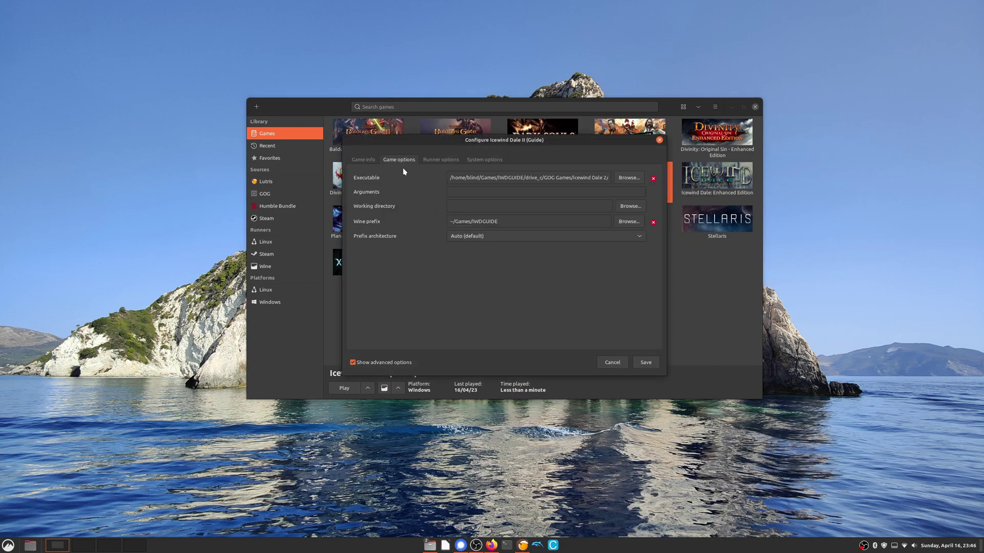
drag(458, 179, 638, 182)
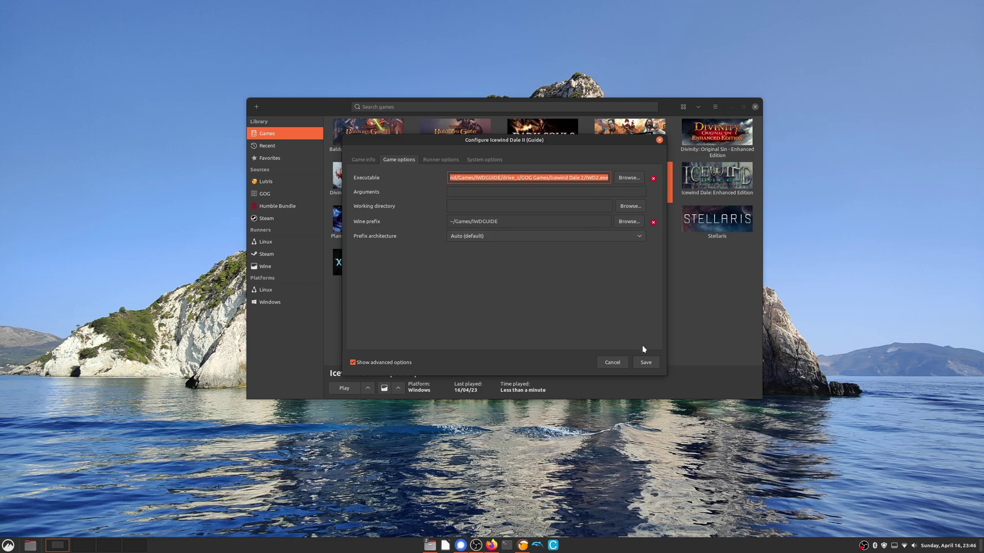
click(644, 362)
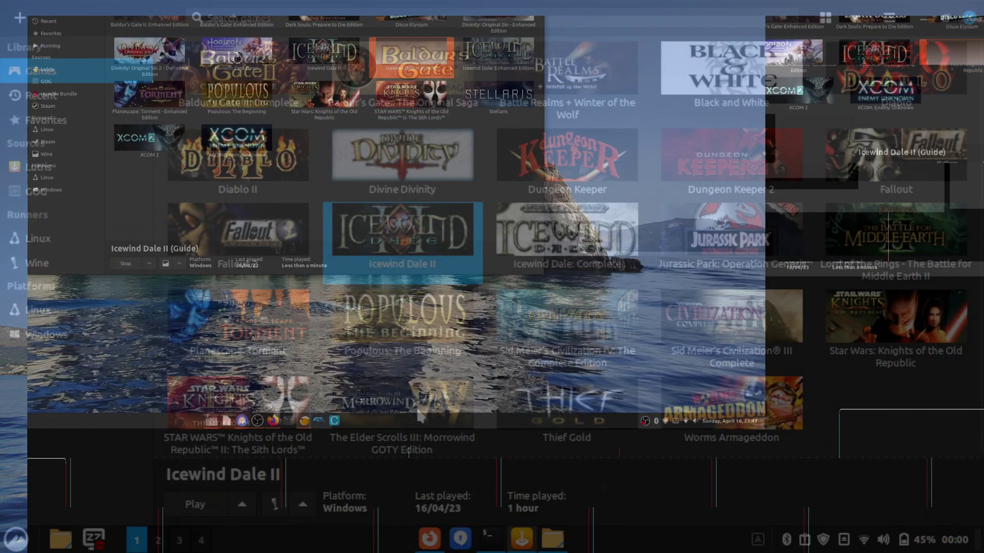
Step: Launch Icewind Dale II (Guide) from Lutris and load the 'Test' save from Load Game
double_click(406, 265)
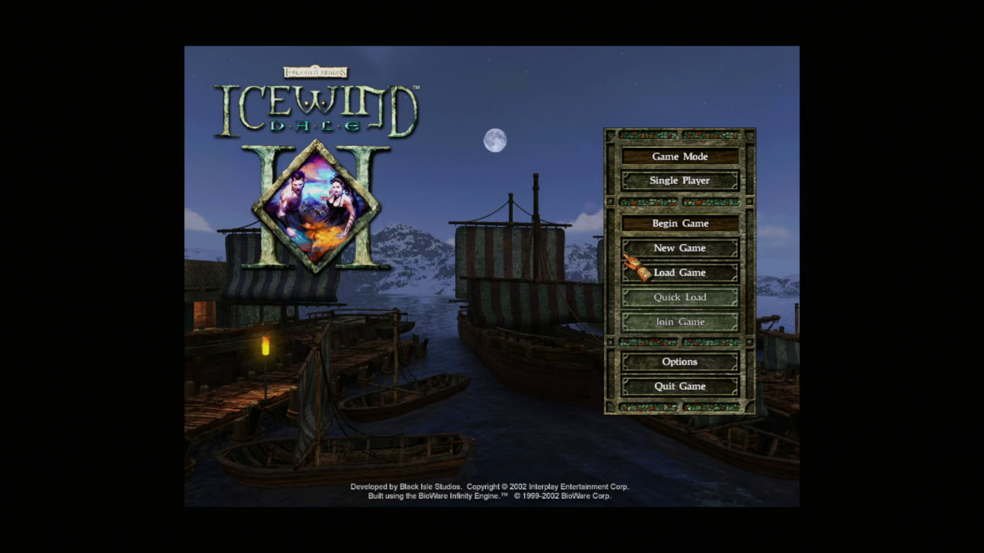
click(667, 277)
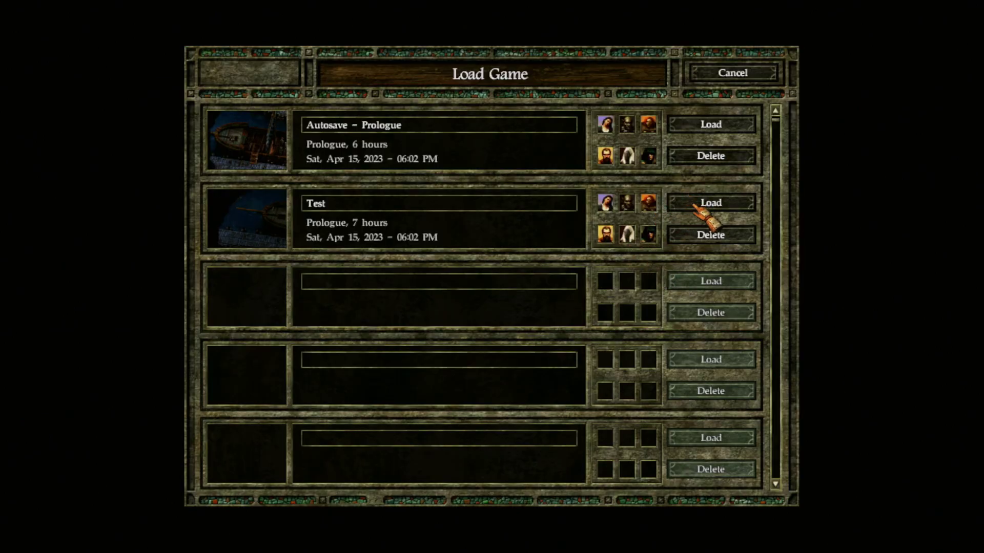
click(710, 202)
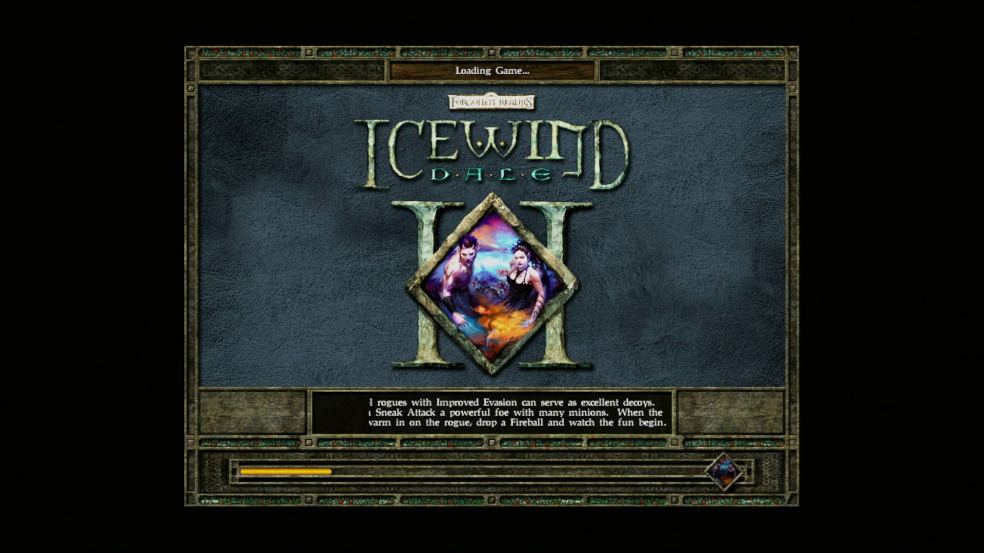